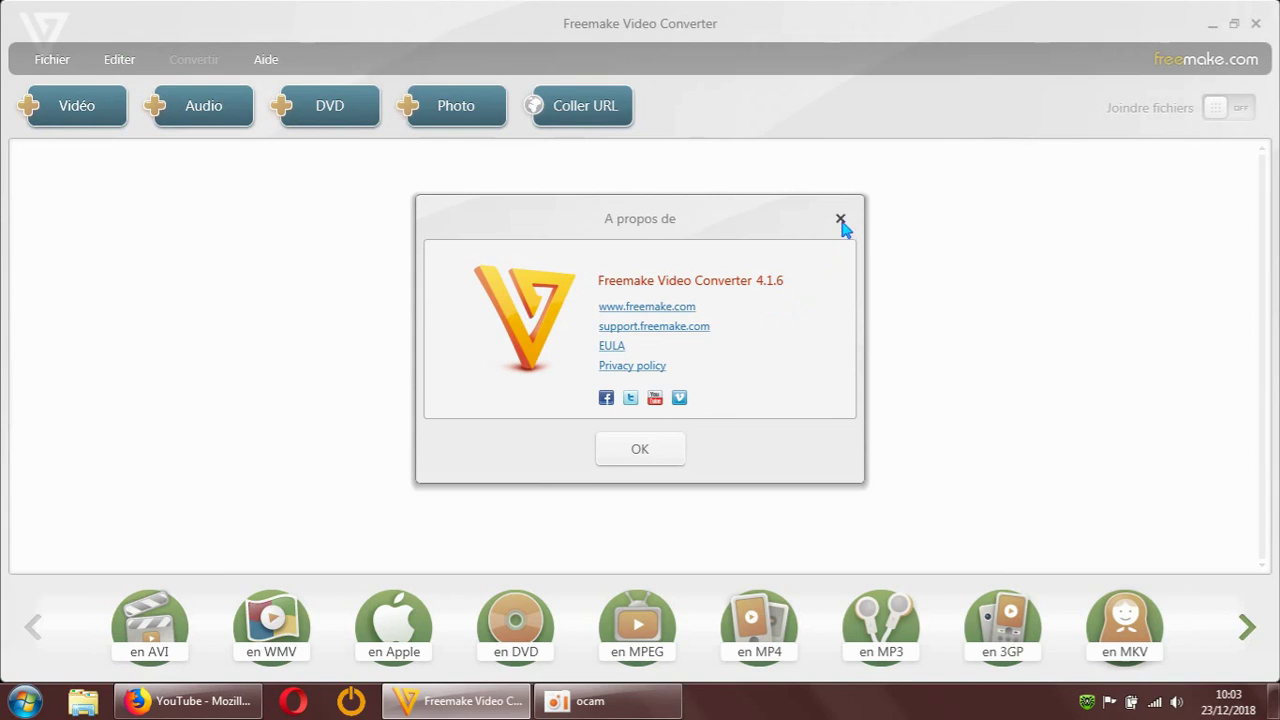
Step: Close the About box and look through the available output formats
{"action": "left_click", "coordinate": [840, 219]}
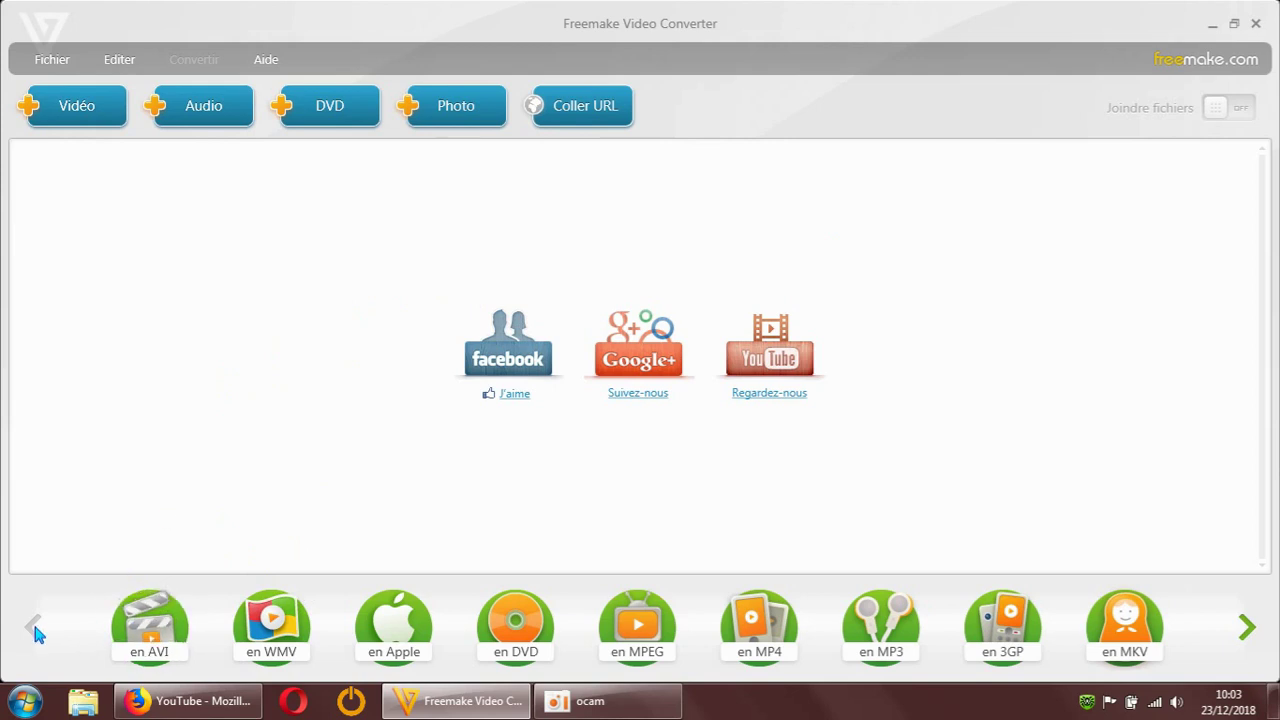
{"action": "left_click", "coordinate": [1246, 627]}
{"action": "left_click", "coordinate": [1246, 627]}
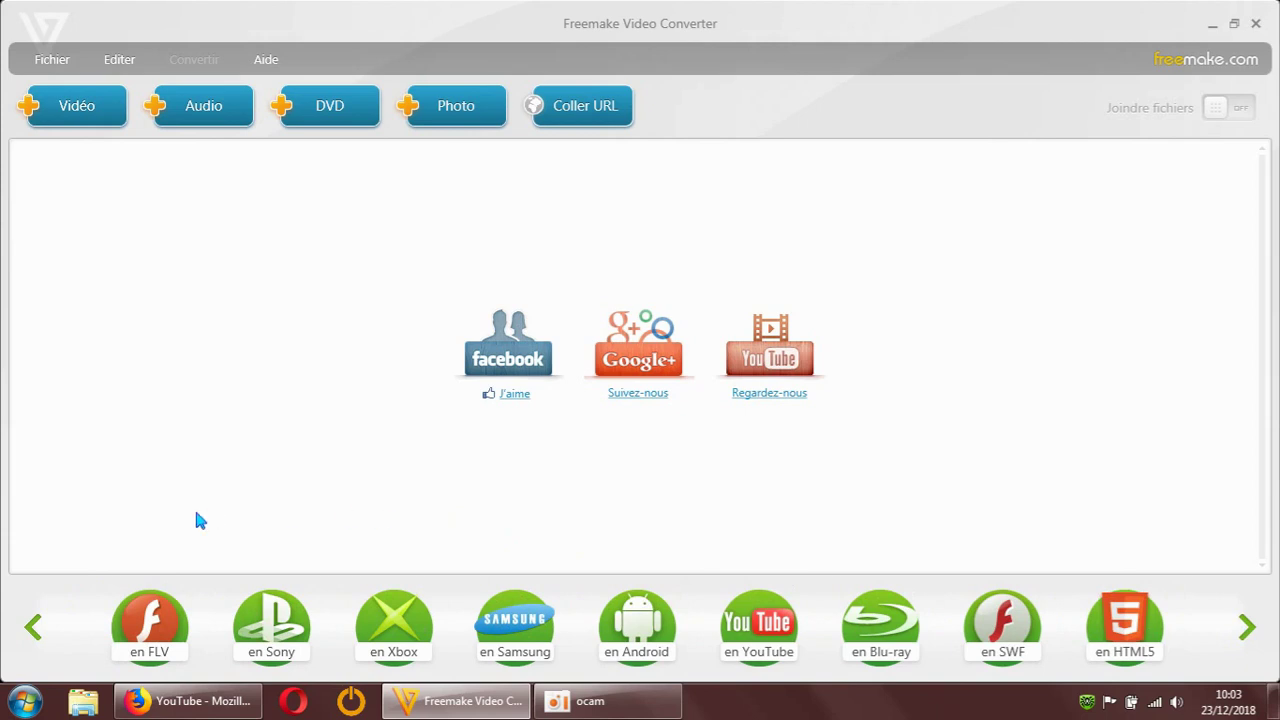
{"action": "left_click", "coordinate": [33, 627]}
{"action": "left_click", "coordinate": [33, 627]}
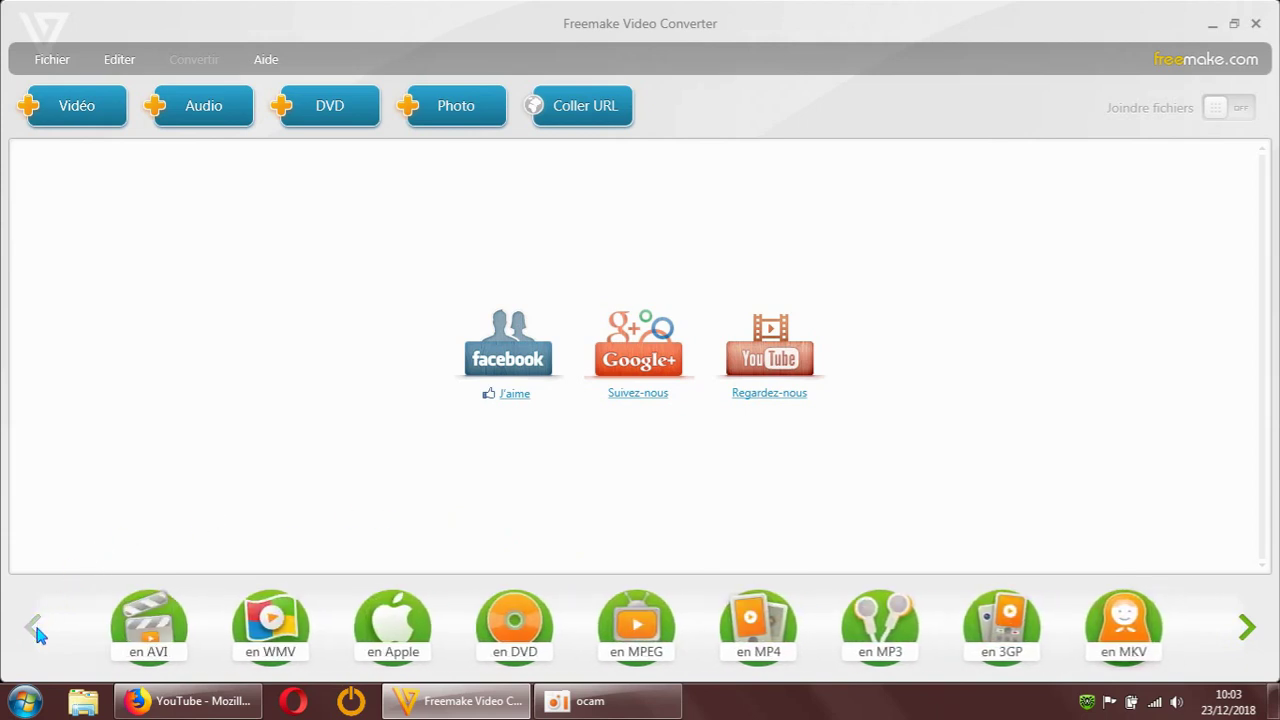
Step: Add the video "changer le language smartphone.mp4" as the source for conversion
{"action": "left_click", "coordinate": [130, 620]}
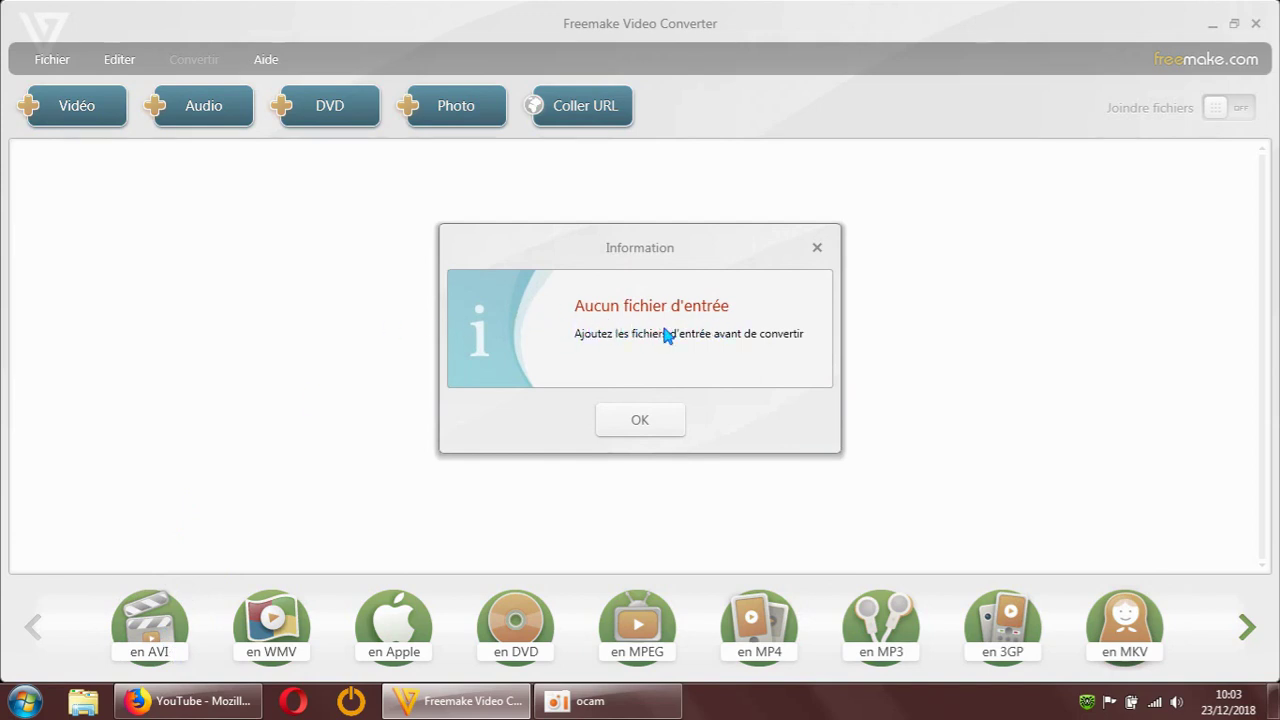
{"action": "left_click", "coordinate": [817, 249]}
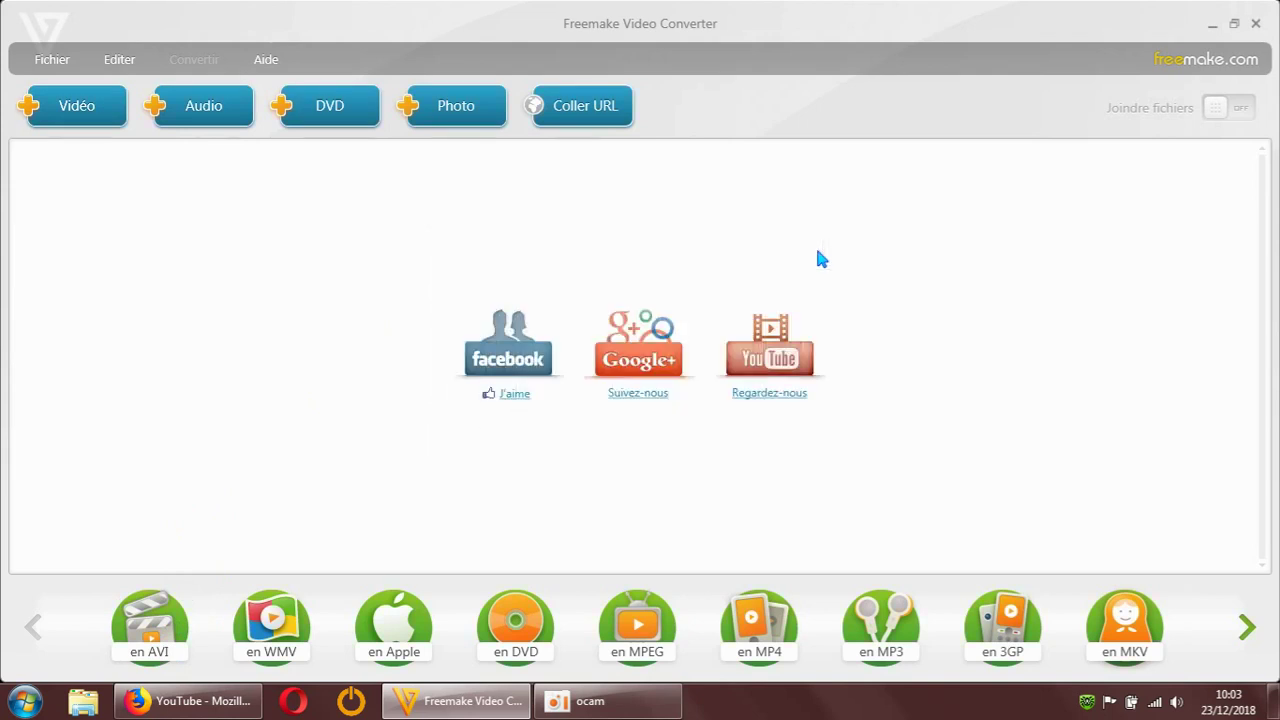
{"action": "left_click", "coordinate": [88, 117]}
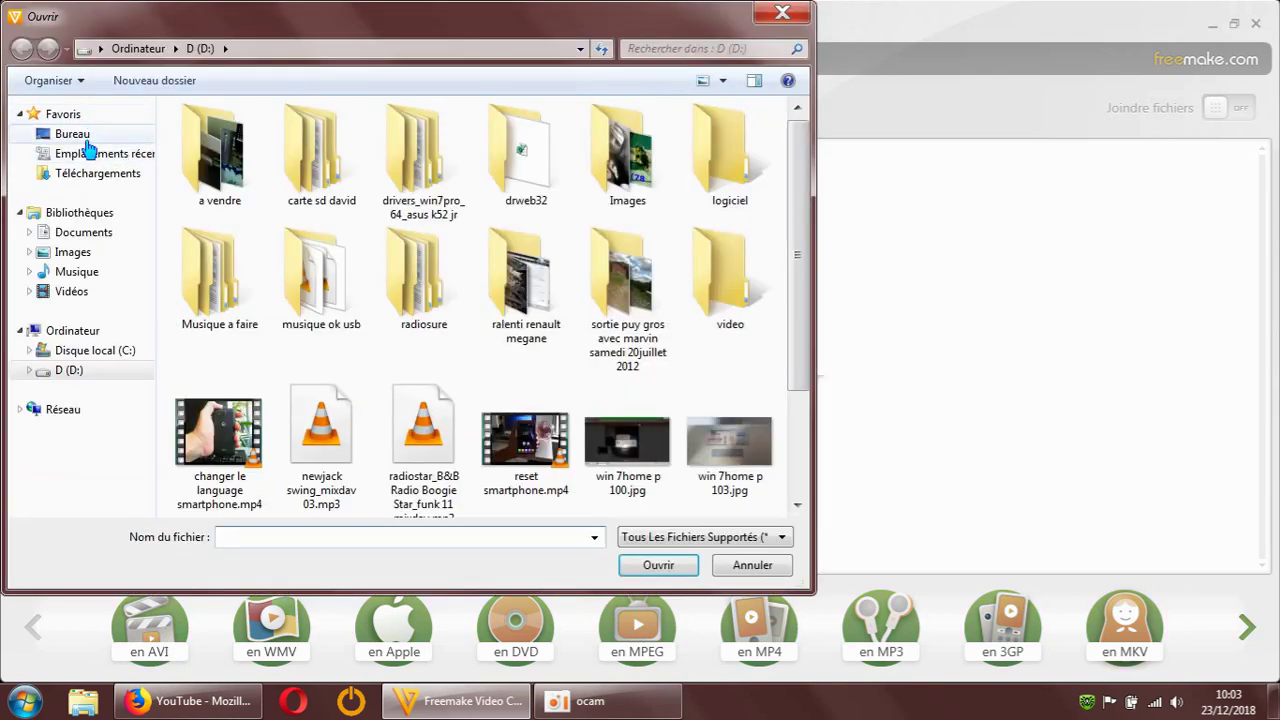
{"action": "left_click", "coordinate": [252, 445]}
{"action": "left_click", "coordinate": [634, 566]}
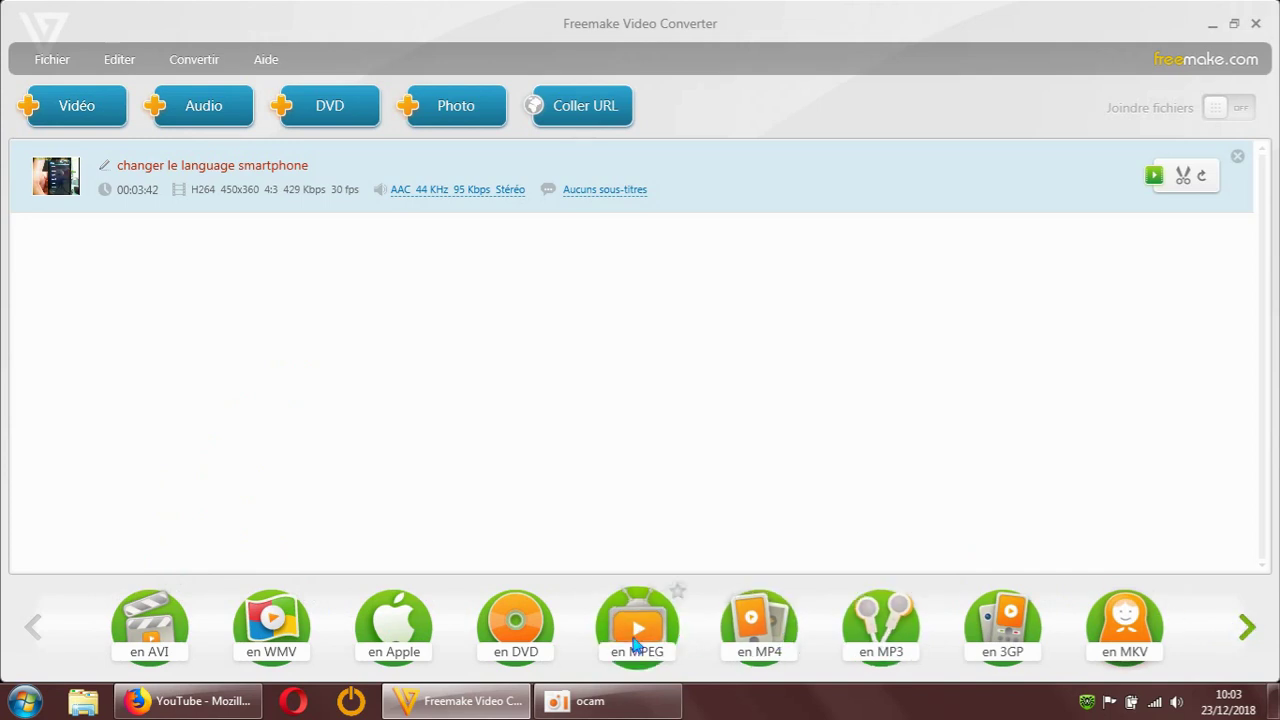
Step: Start a new custom output profile for converting the video to AVI
{"action": "left_click", "coordinate": [145, 622]}
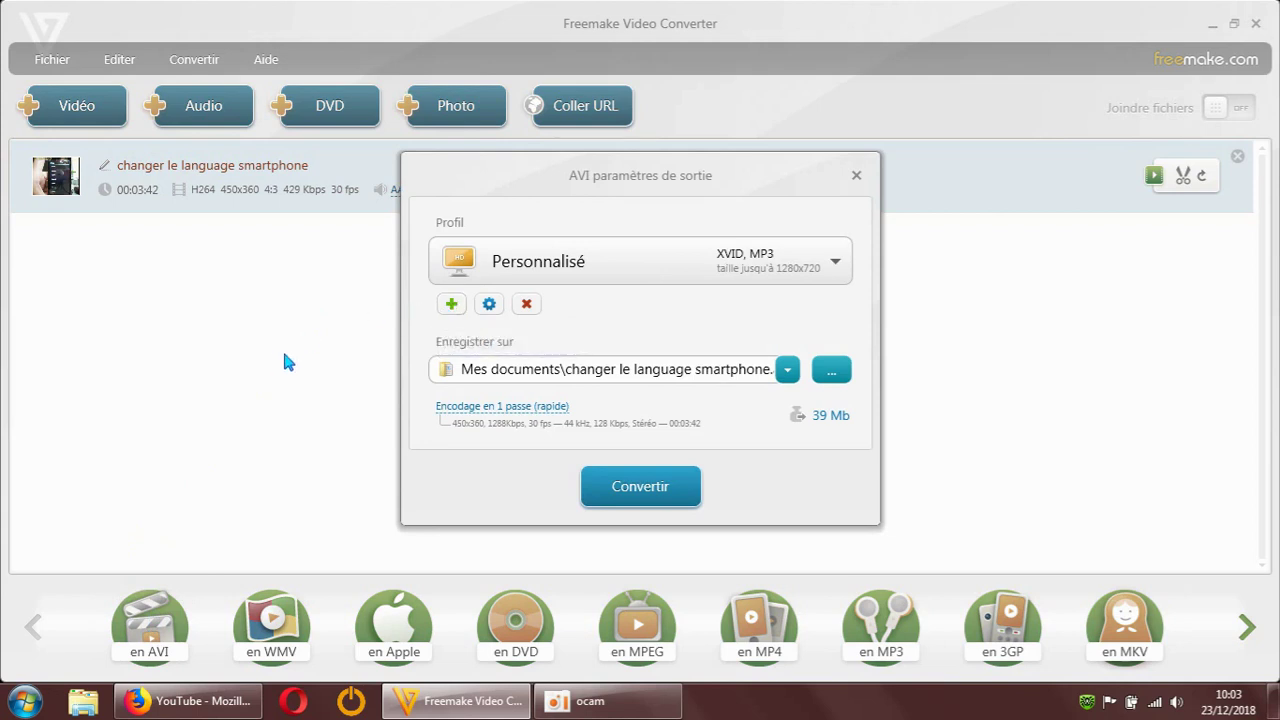
{"action": "left_click", "coordinate": [452, 306]}
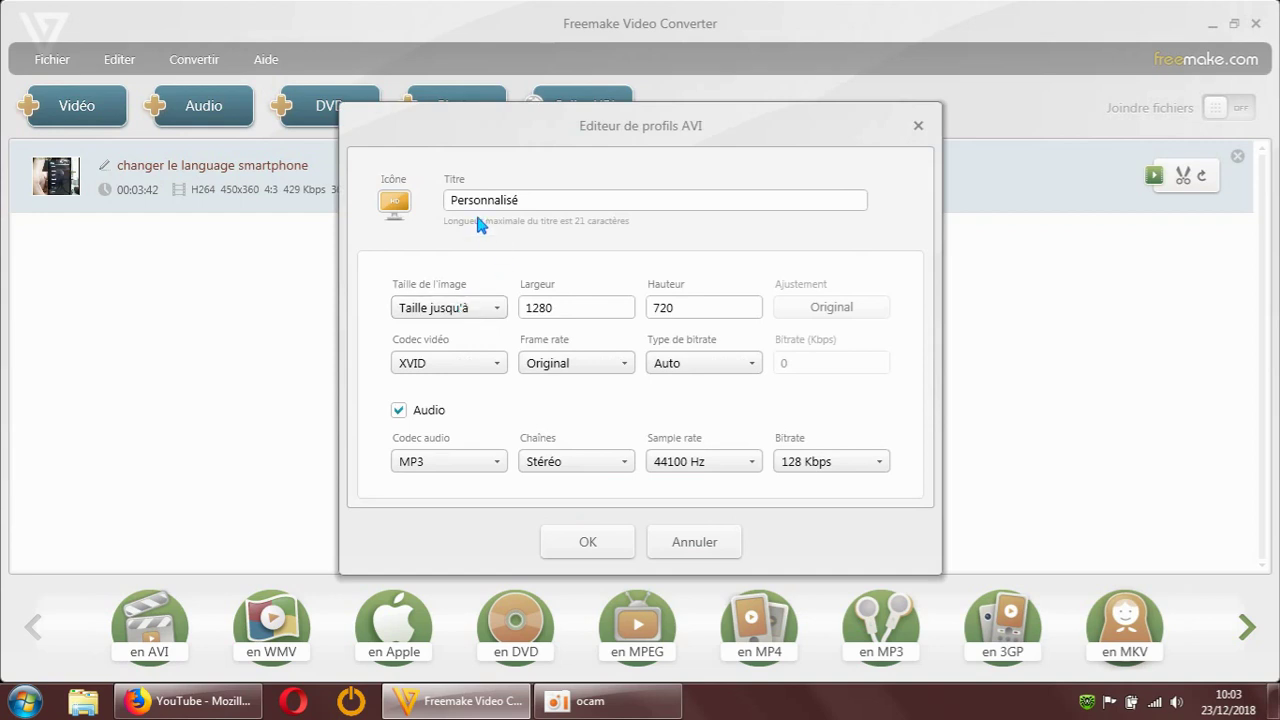
Step: Examine the image size presets and the width and height values of the AVI profile
{"action": "left_click_drag", "start_coordinate": [683, 306], "coordinate": [655, 318]}
{"action": "left_click_drag", "start_coordinate": [575, 308], "coordinate": [523, 308]}
{"action": "left_click", "coordinate": [491, 309]}
{"action": "left_click", "coordinate": [494, 315]}
{"action": "left_click", "coordinate": [491, 316]}
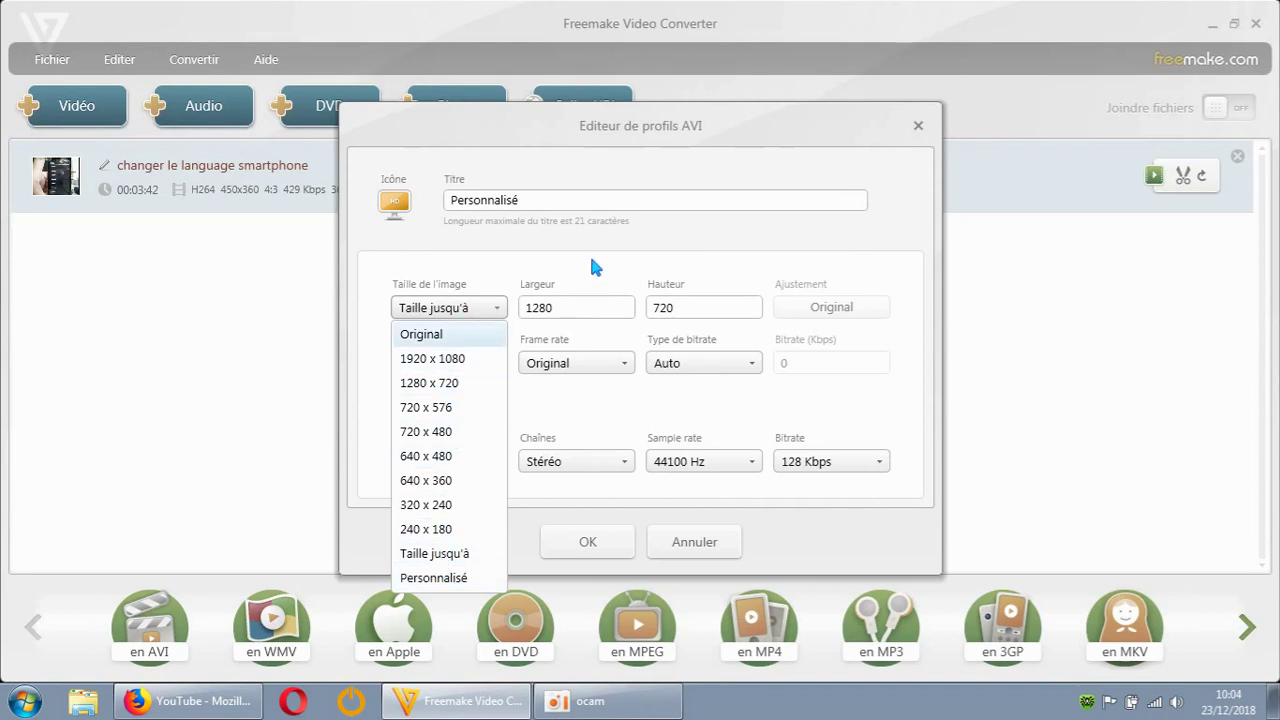
{"action": "left_click", "coordinate": [571, 308]}
{"action": "double_click", "coordinate": [570, 308]}
{"action": "double_click", "coordinate": [688, 315]}
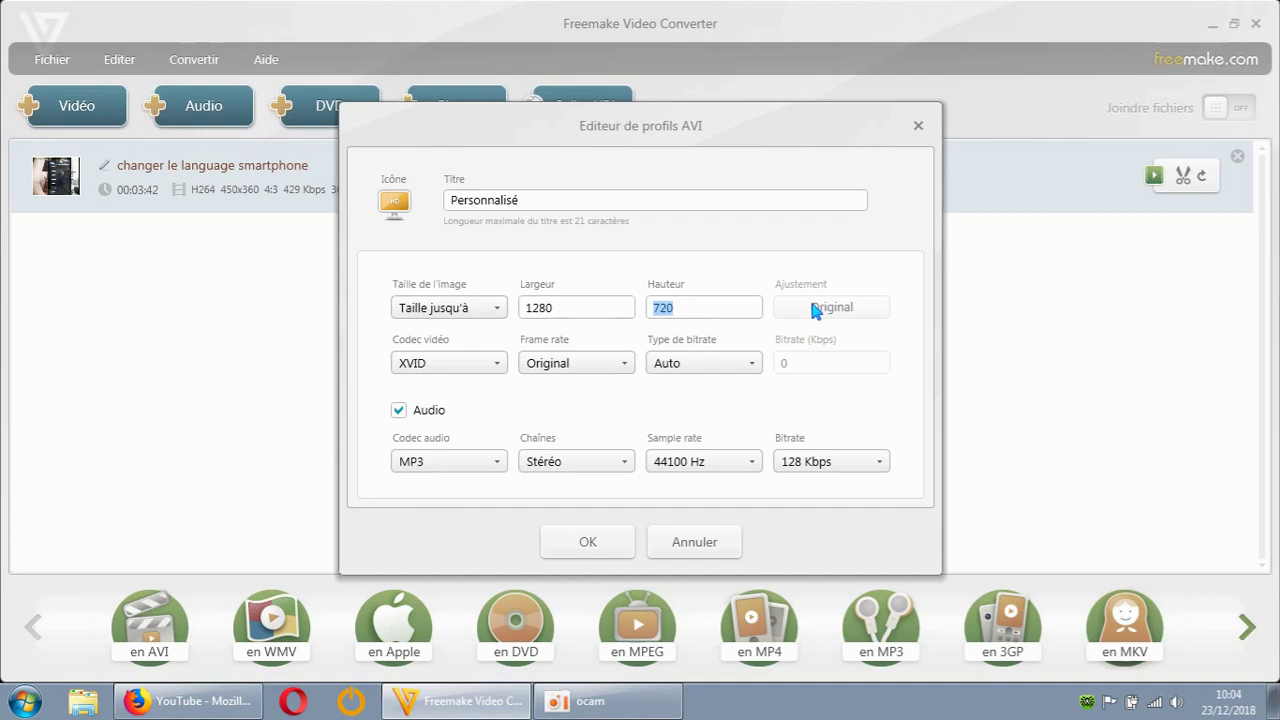
Step: Set the AVI profile's video codec to H.264 and review the available frame rates
{"action": "left_click", "coordinate": [477, 368]}
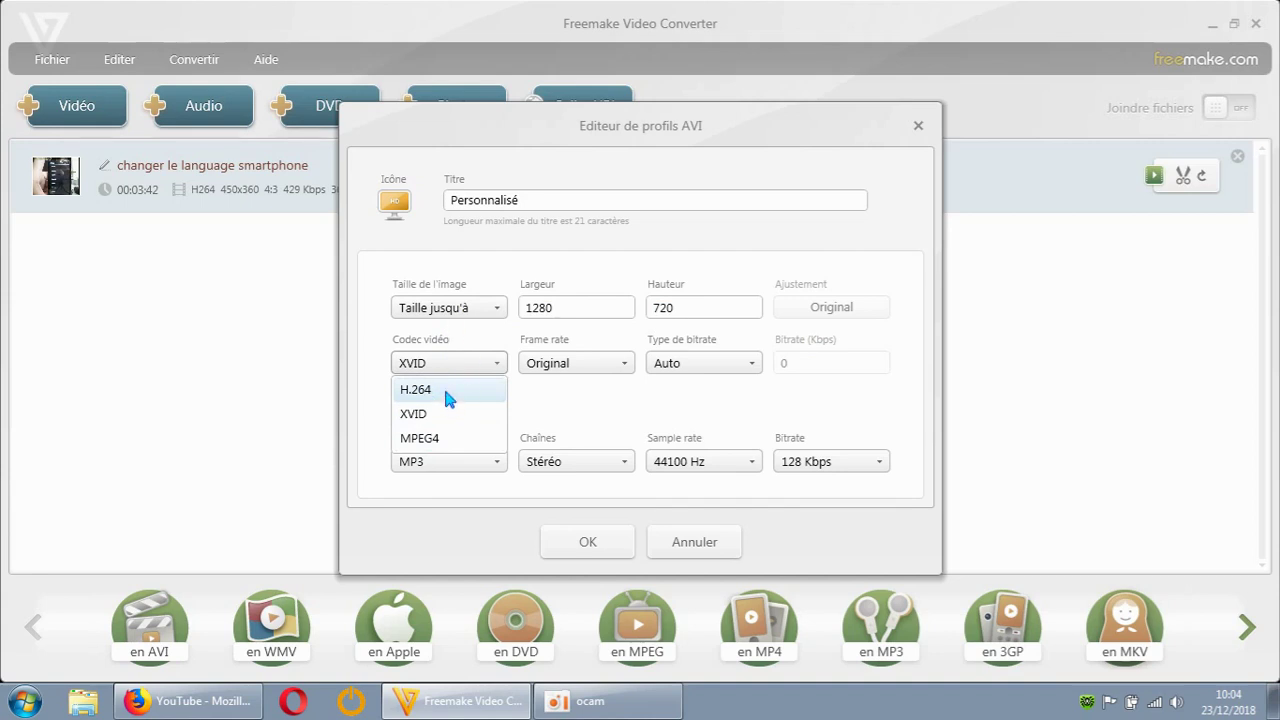
{"action": "left_click", "coordinate": [446, 394]}
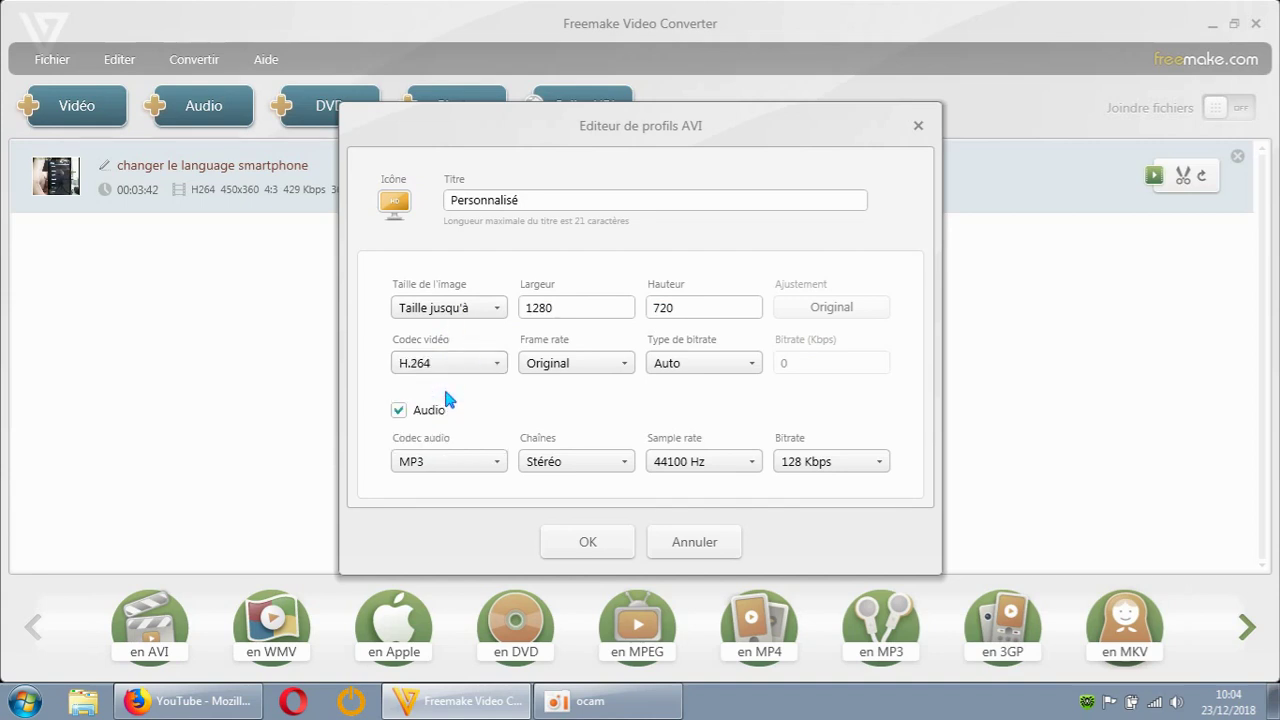
{"action": "left_click", "coordinate": [587, 366]}
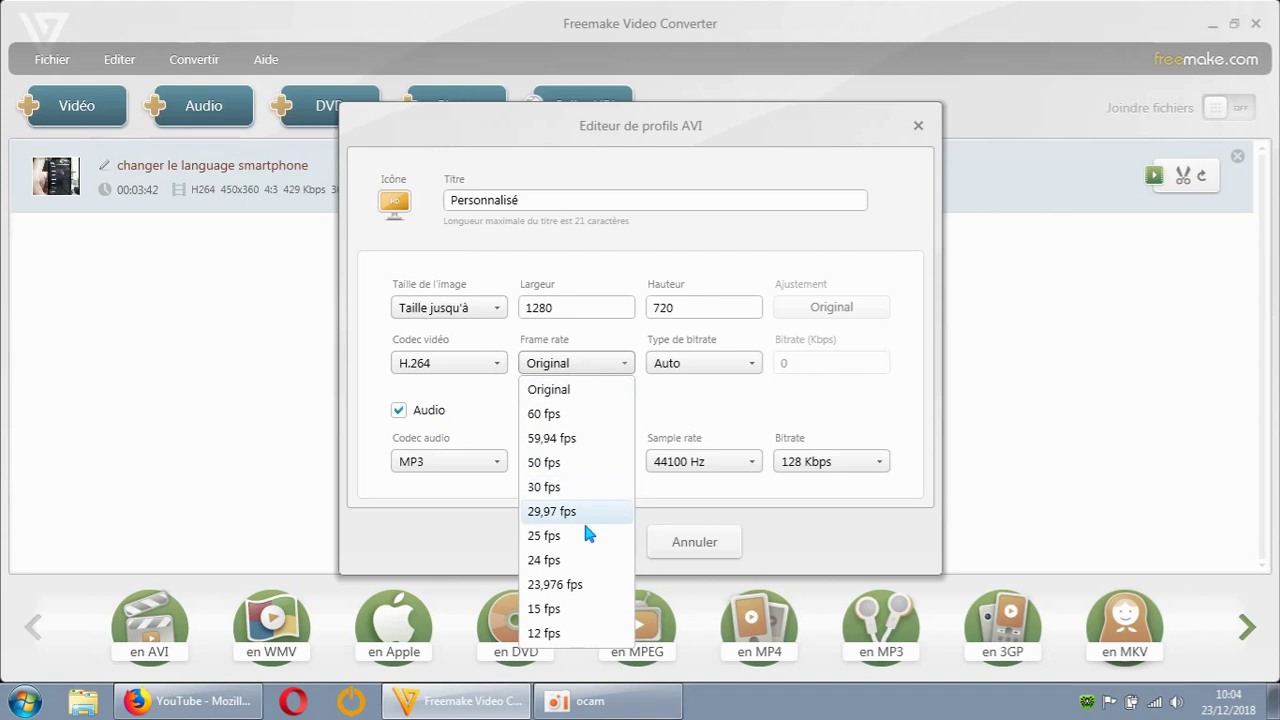
{"action": "left_click", "coordinate": [587, 366]}
Step: Try the Personnalisé video bitrate type and return it to Auto
{"action": "left_click", "coordinate": [667, 366]}
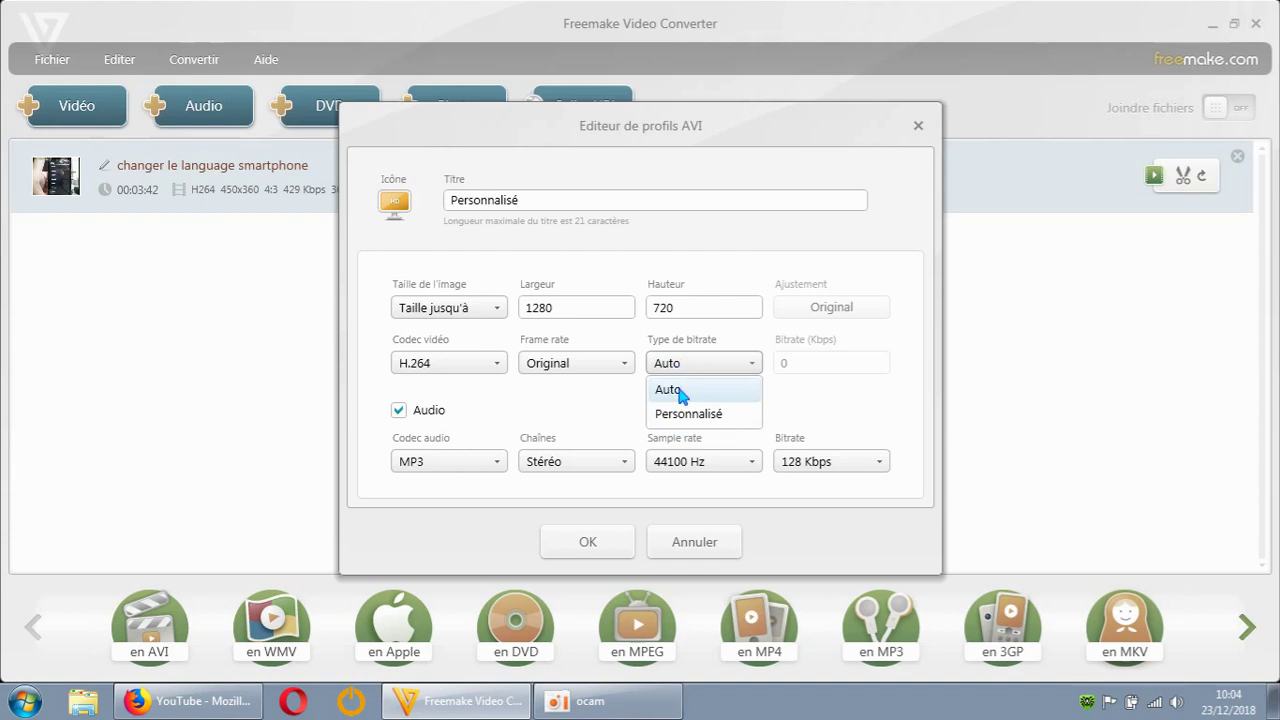
{"action": "left_click", "coordinate": [679, 416]}
{"action": "double_click", "coordinate": [823, 364]}
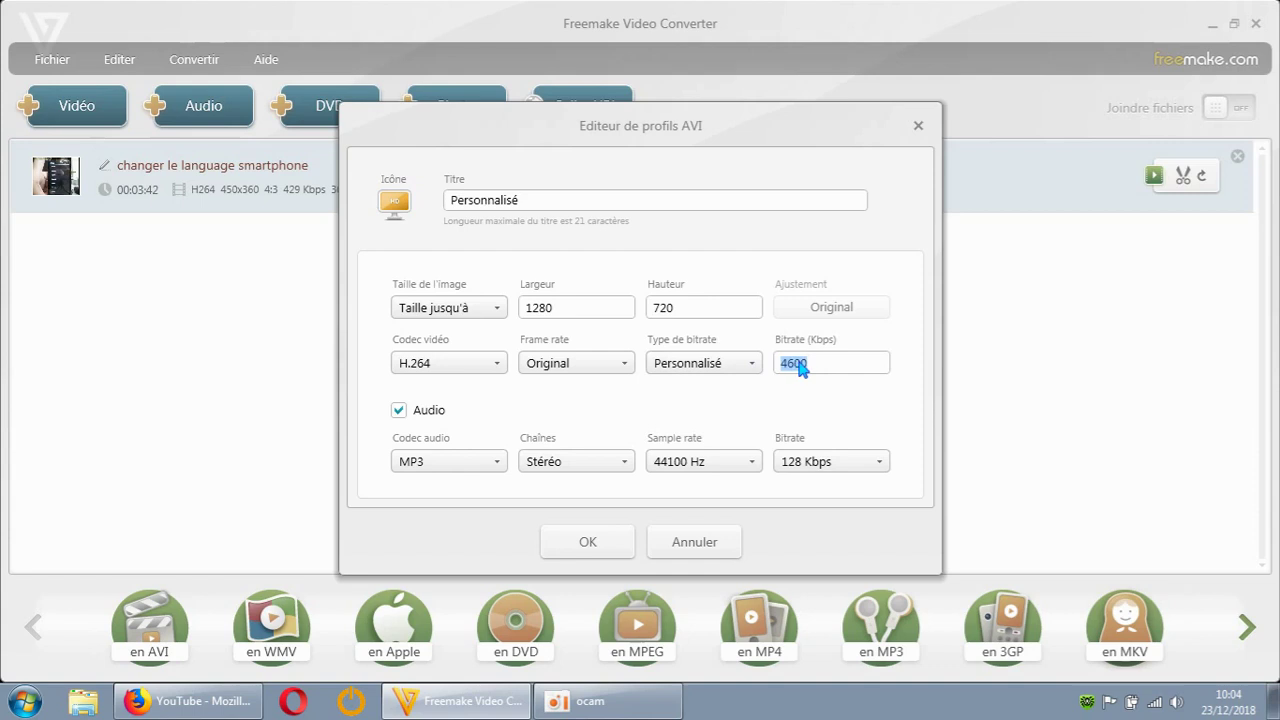
{"action": "left_click", "coordinate": [756, 364]}
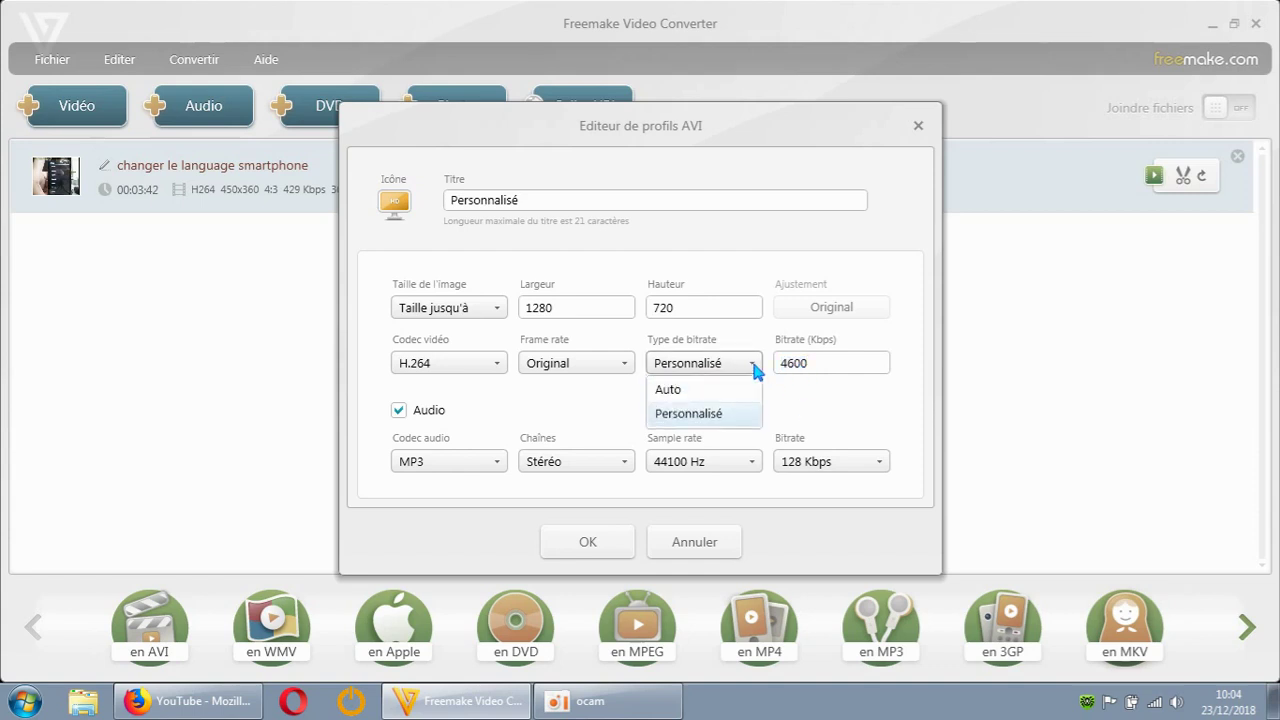
{"action": "left_click", "coordinate": [684, 390]}
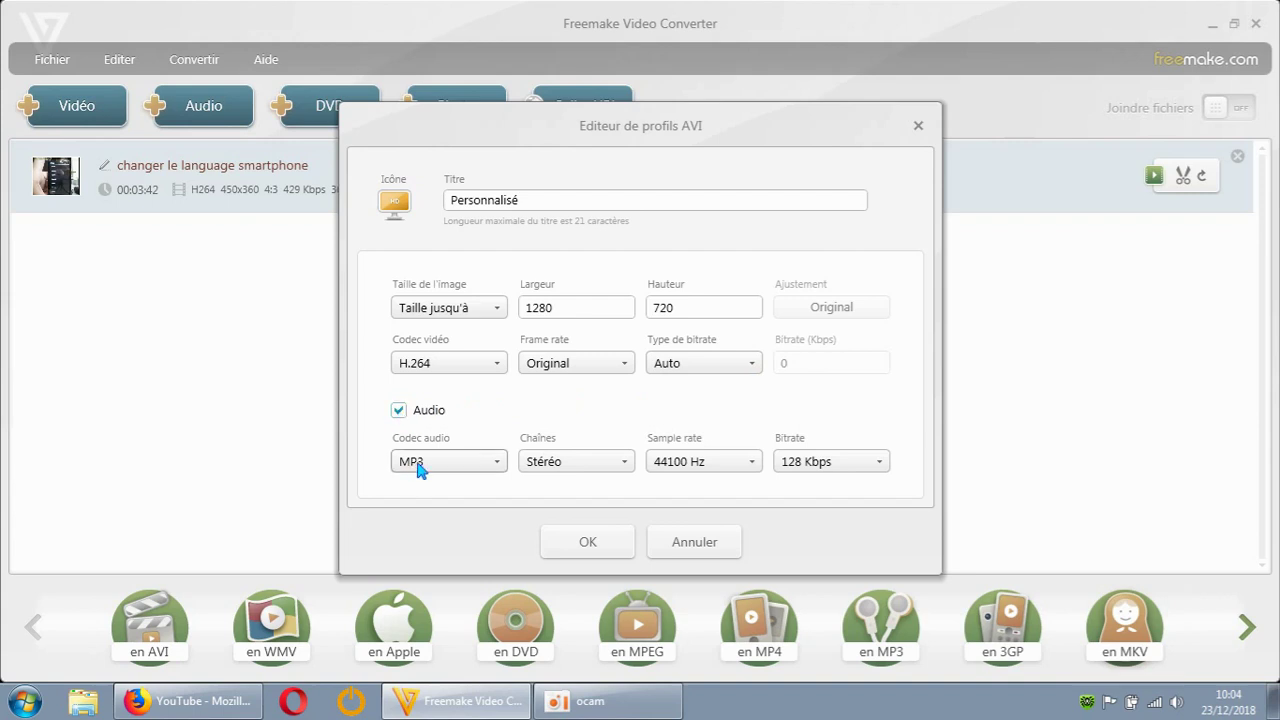
Step: Review the audio codec, bitrate and sample rate options of the AVI profile
{"action": "left_click", "coordinate": [466, 468]}
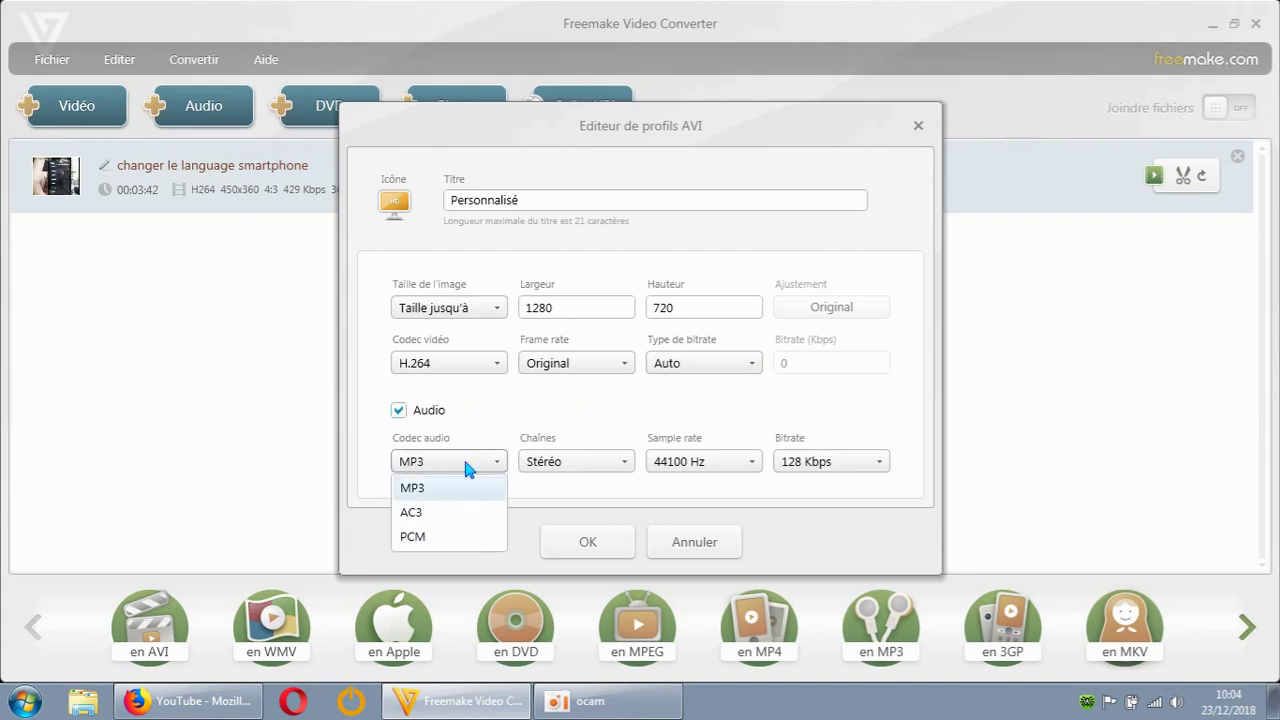
{"action": "left_click", "coordinate": [465, 462]}
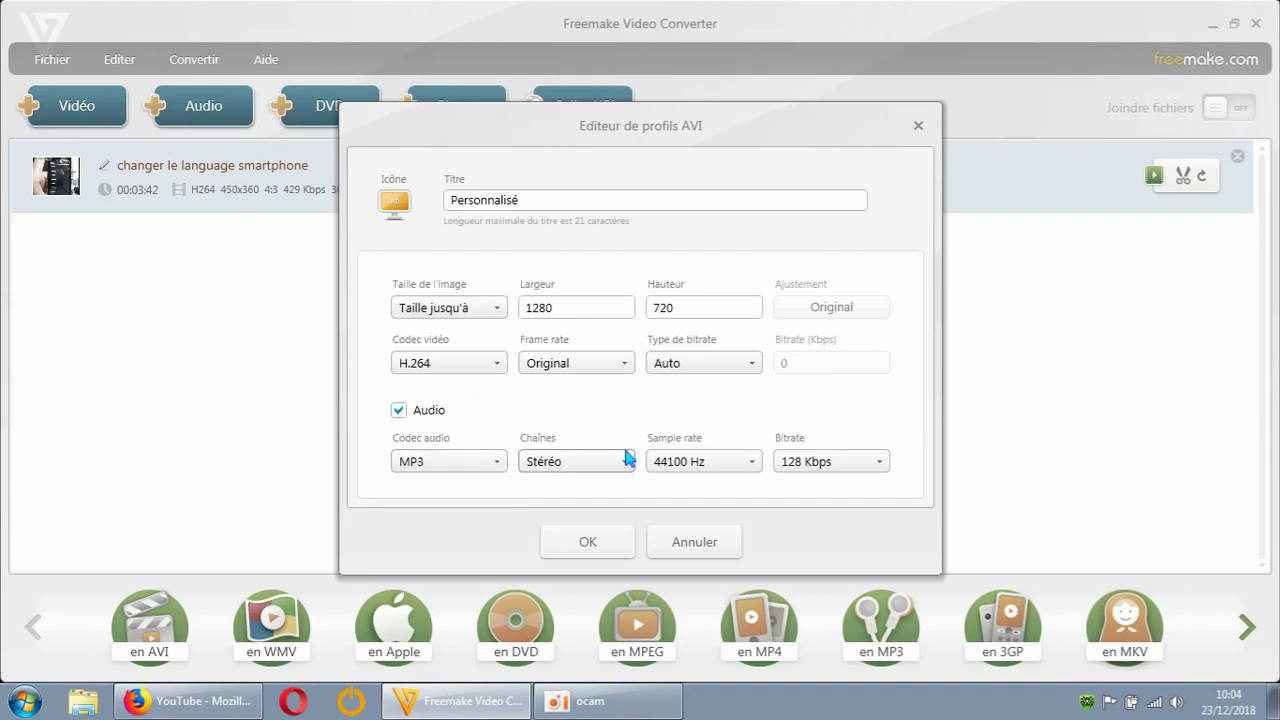
{"action": "left_click", "coordinate": [821, 464]}
{"action": "left_click", "coordinate": [820, 464]}
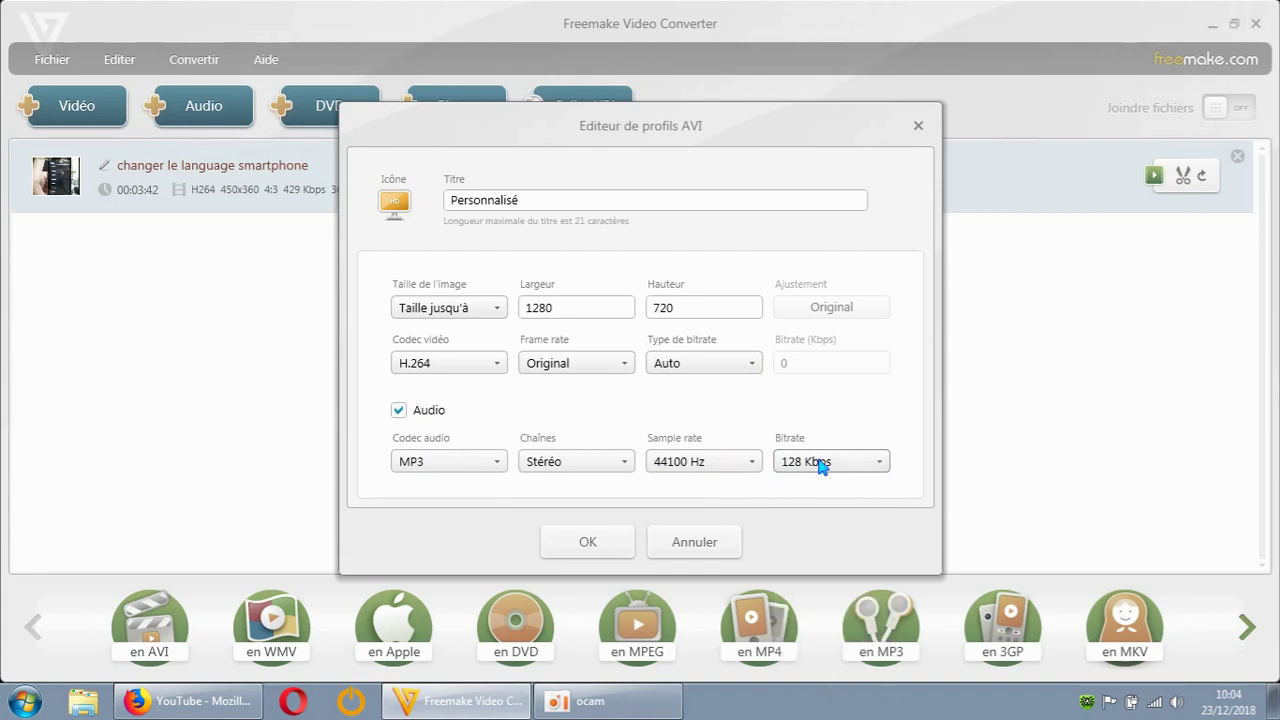
{"action": "left_click", "coordinate": [747, 464]}
{"action": "left_click", "coordinate": [741, 466]}
Step: Replace the AVI profile's default title with "720p/ H.264/"
{"action": "left_click_drag", "start_coordinate": [523, 199], "coordinate": [410, 210]}
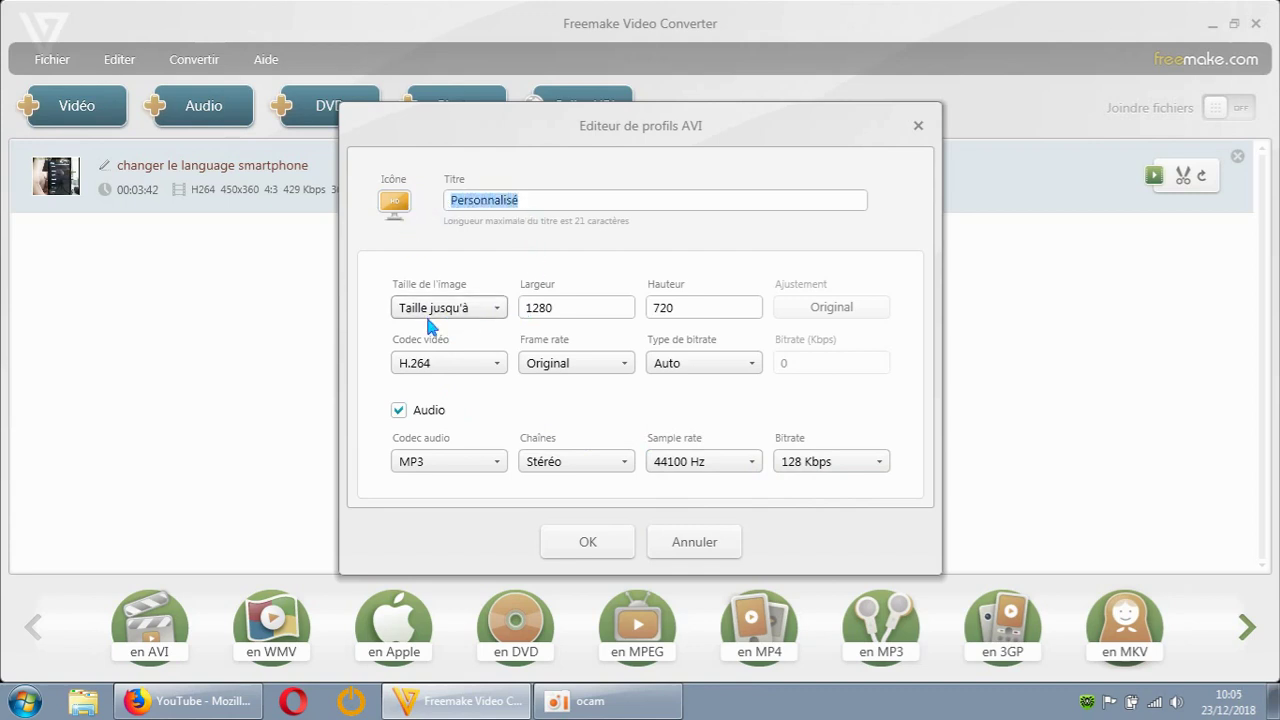
{"action": "type", "text": "7"}
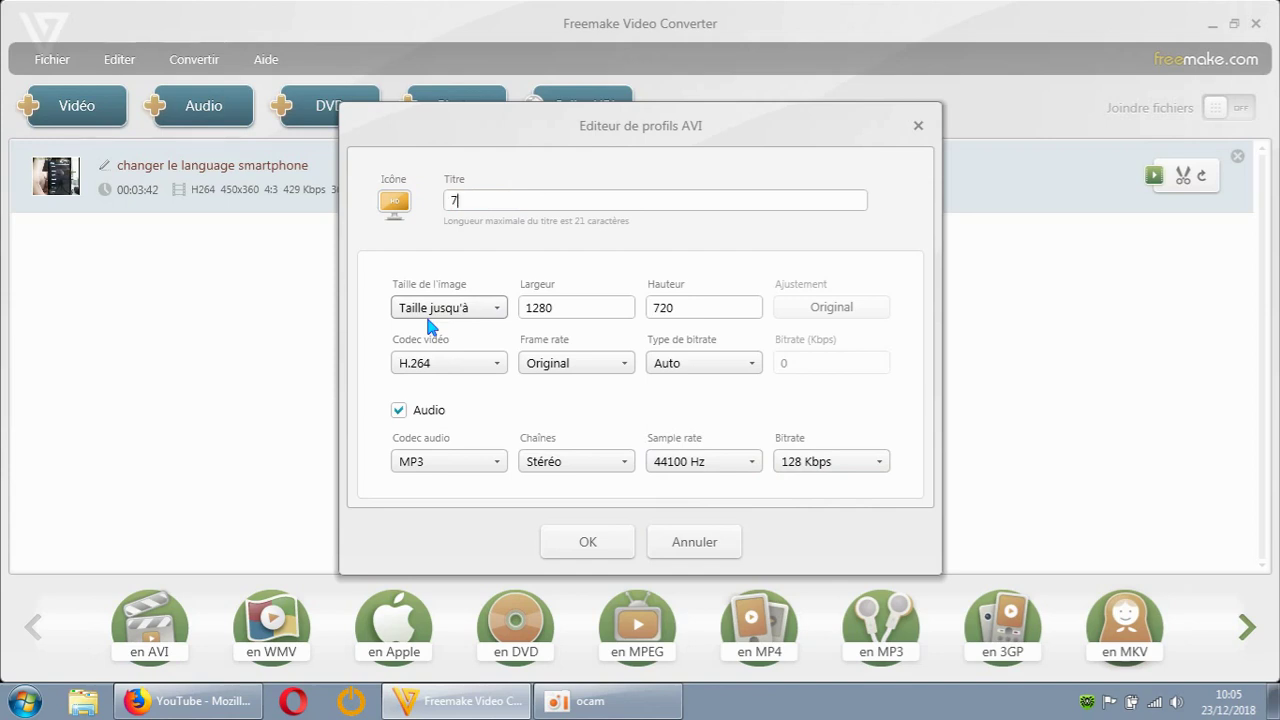
{"action": "type", "text": "20p/ H.264/"}
Step: Try adding "stereo" and a bitrate figure to the profile title, and remove the addition
{"action": "type", "text": "stereo"}
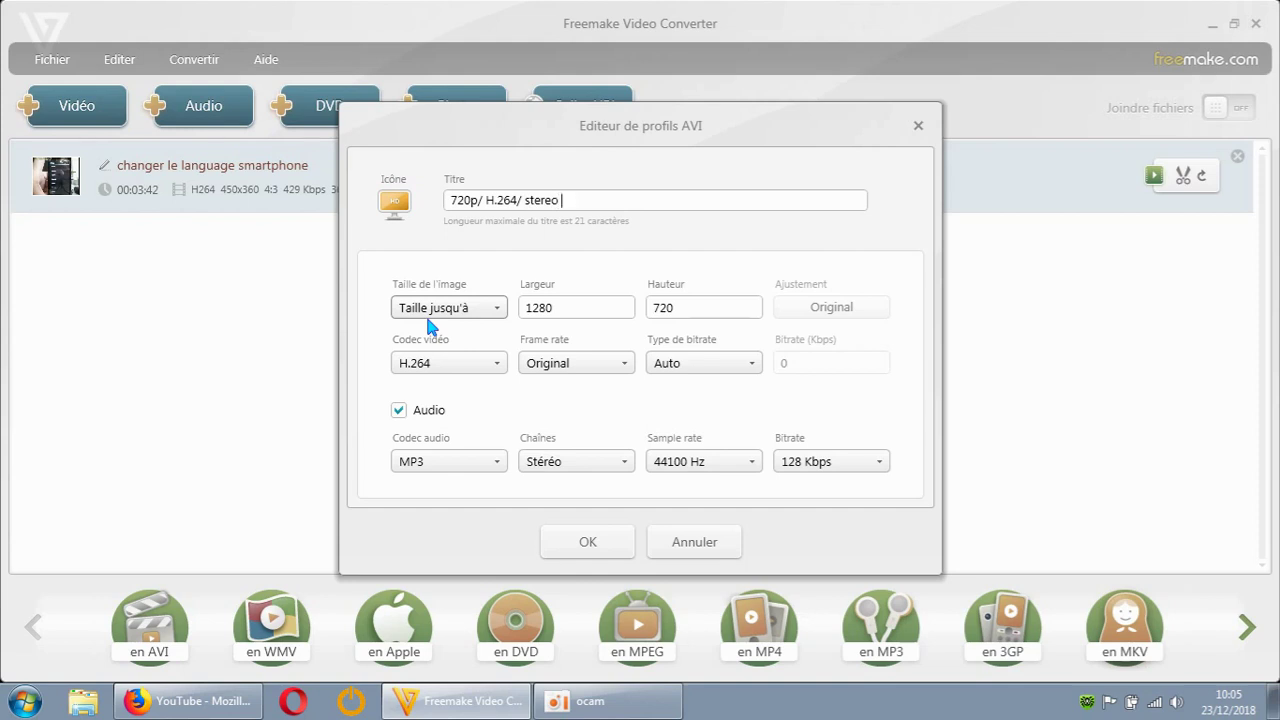
{"action": "type", "text": " 1"}
{"action": "key", "text": "BackSpace"}
{"action": "key", "text": "BackSpace"}
{"action": "key", "text": "BackSpace"}
{"action": "key", "text": "BackSpace"}
{"action": "key", "text": "BackSpace"}
{"action": "key", "text": "BackSpace"}
{"action": "key", "text": "BackSpace"}
{"action": "key", "text": "BackSpace"}
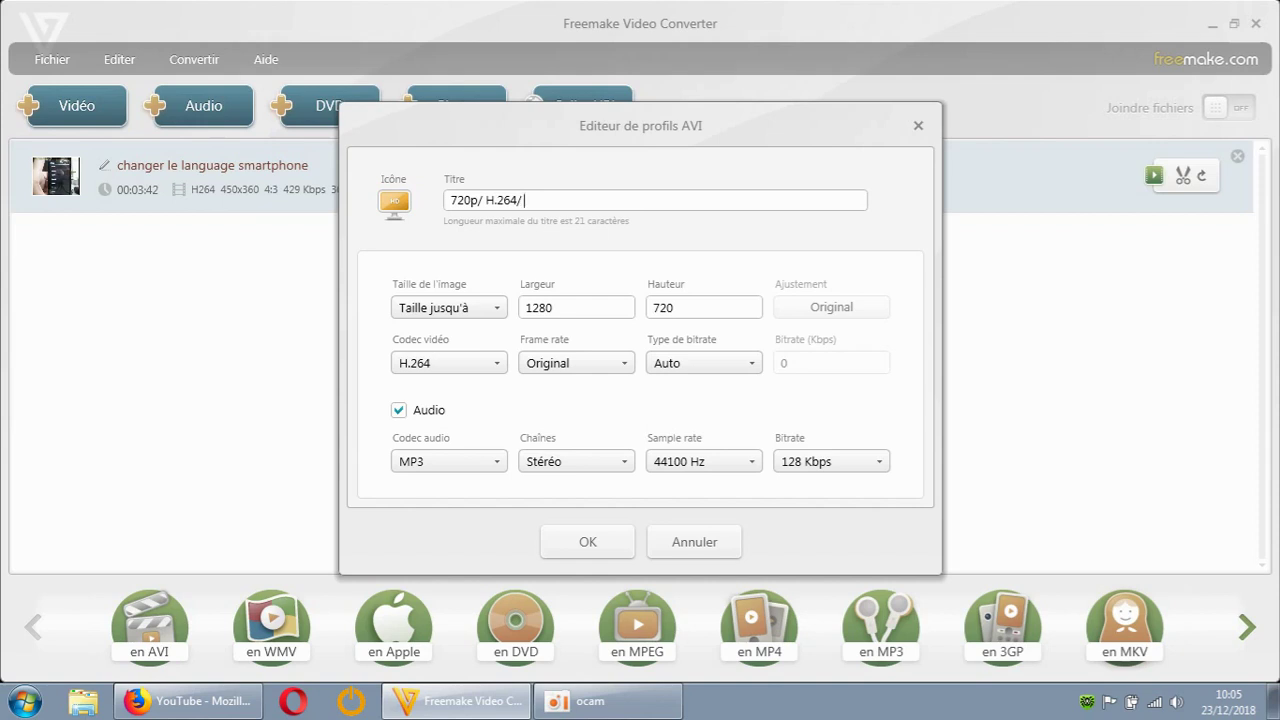
Step: Complete the AVI profile's title so that it reads "720p/ H.264/ mp3 128/"
{"action": "type", "text": "s"}
{"action": "type", "text": "t"}
{"action": "type", "text": " 12"}
{"action": "type", "text": "8"}
{"action": "type", "text": "/"}
{"action": "left_click", "coordinate": [534, 204]}
{"action": "key", "text": "BackSpace"}
{"action": "key", "text": "BackSpace"}
{"action": "type", "text": "mp3"}
{"action": "key", "text": "End"}
{"action": "left_click", "coordinate": [586, 542]}
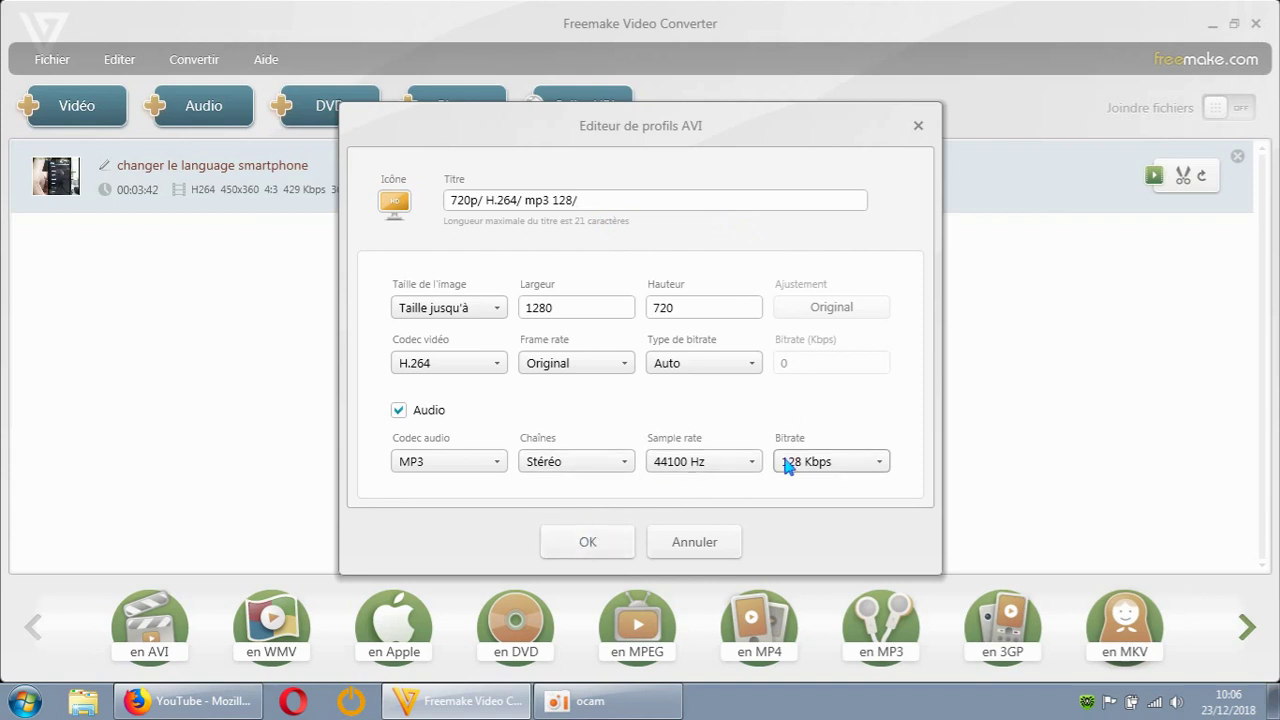
Step: Set the audio bitrate to 192 Kbps, and save the AVI profile with the title "720p/ H.264/ mp3 192/"
{"action": "left_click", "coordinate": [828, 462]}
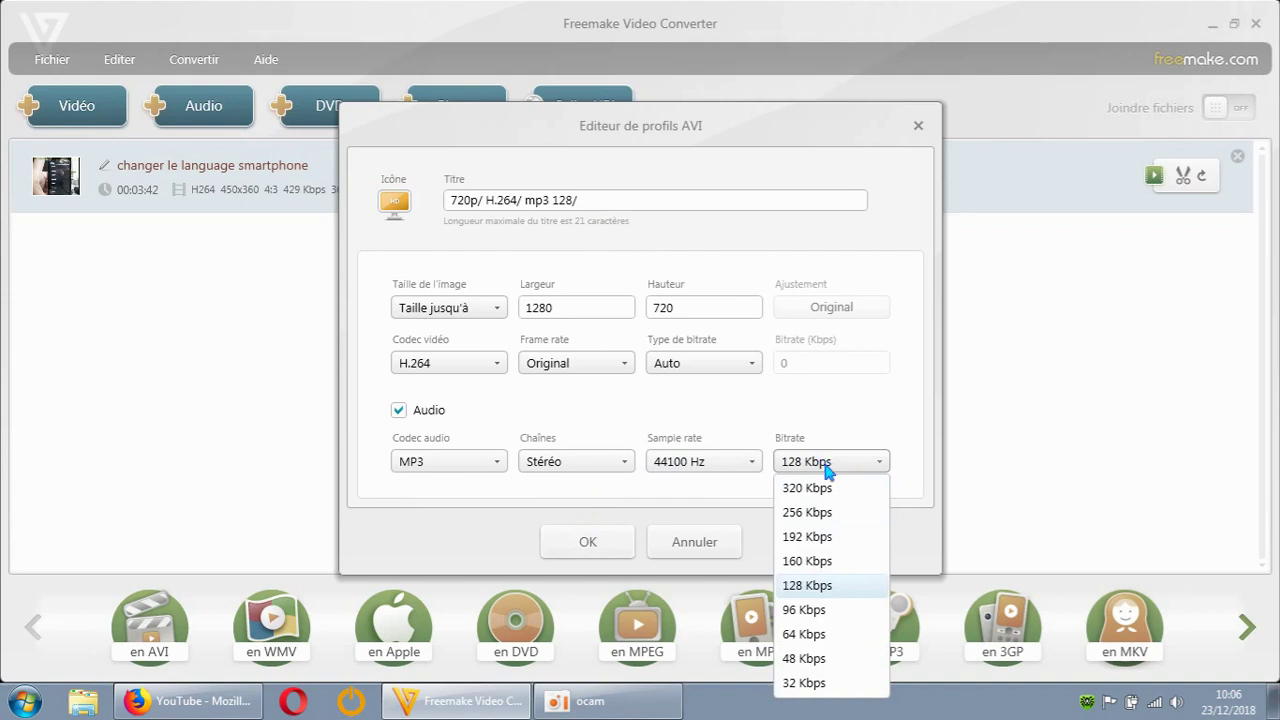
{"action": "left_click", "coordinate": [819, 537]}
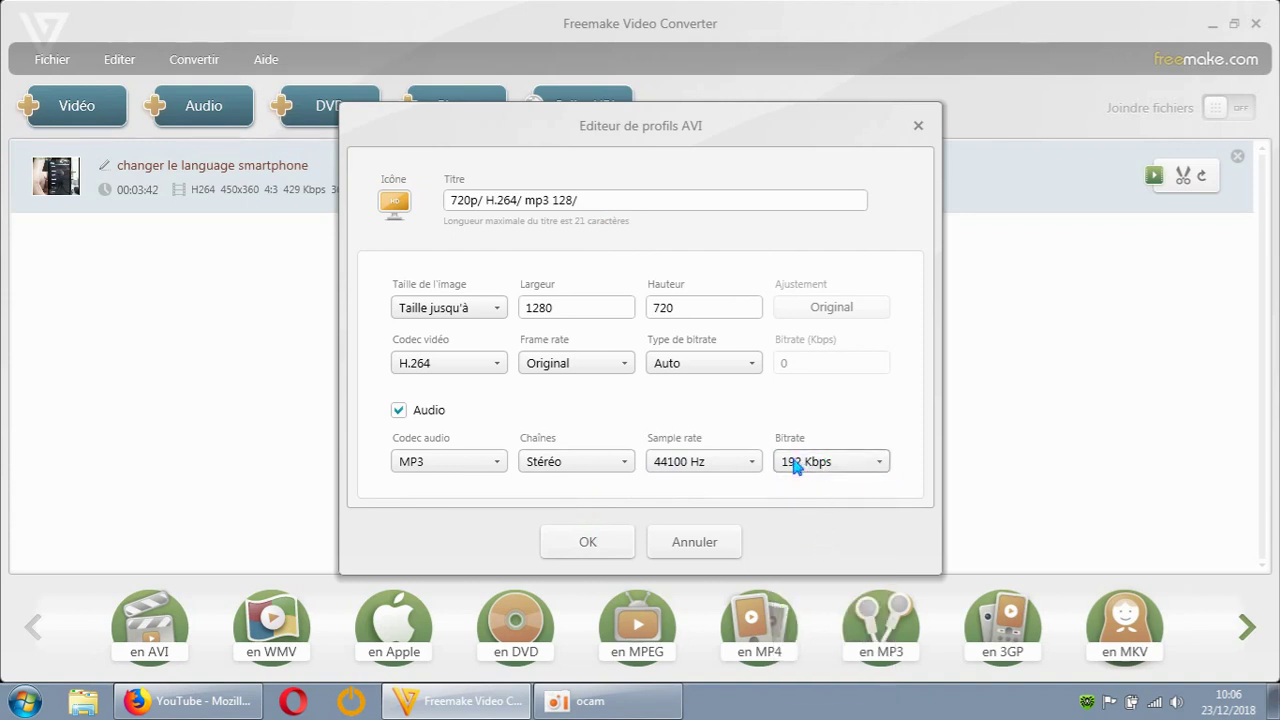
{"action": "left_click", "coordinate": [572, 201]}
{"action": "key", "text": "BackSpace"}
{"action": "key", "text": "BackSpace"}
{"action": "type", "text": "92"}
{"action": "left_click", "coordinate": [587, 540]}
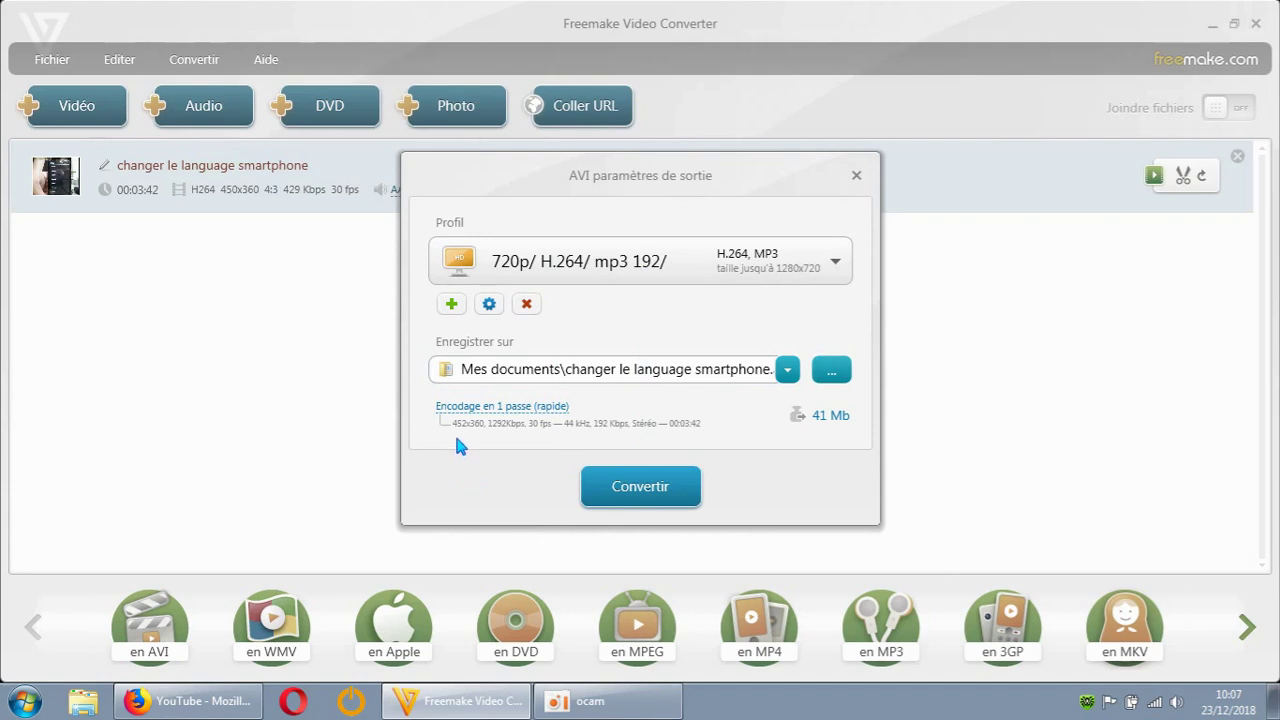
Step: Leave the AVI output settings and start a new custom output profile for MP4
{"action": "left_click", "coordinate": [856, 177]}
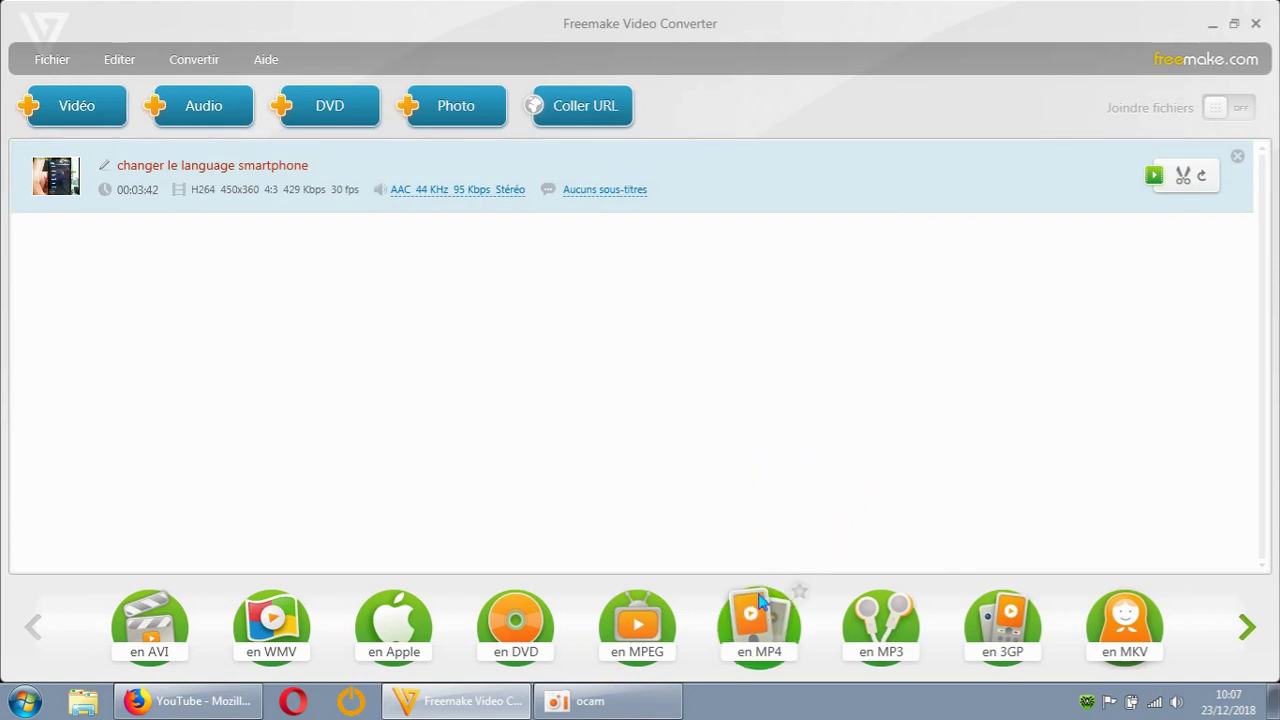
{"action": "left_click", "coordinate": [760, 629]}
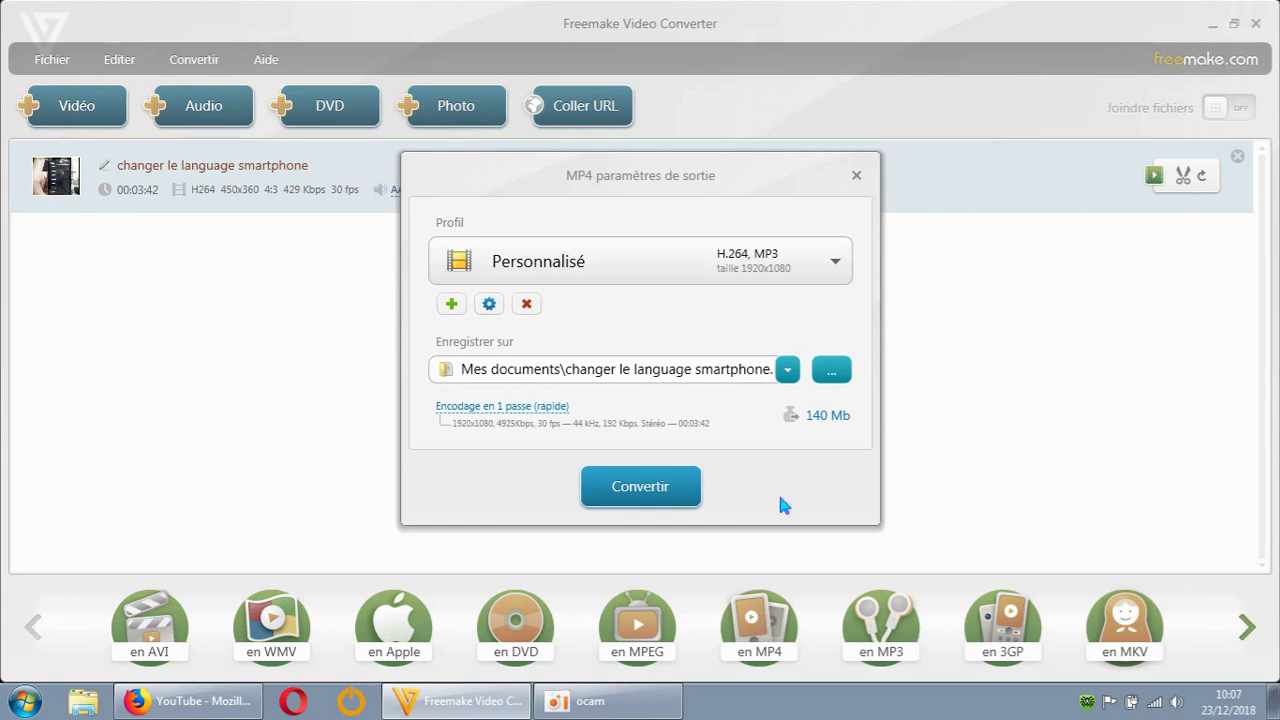
{"action": "left_click", "coordinate": [451, 305]}
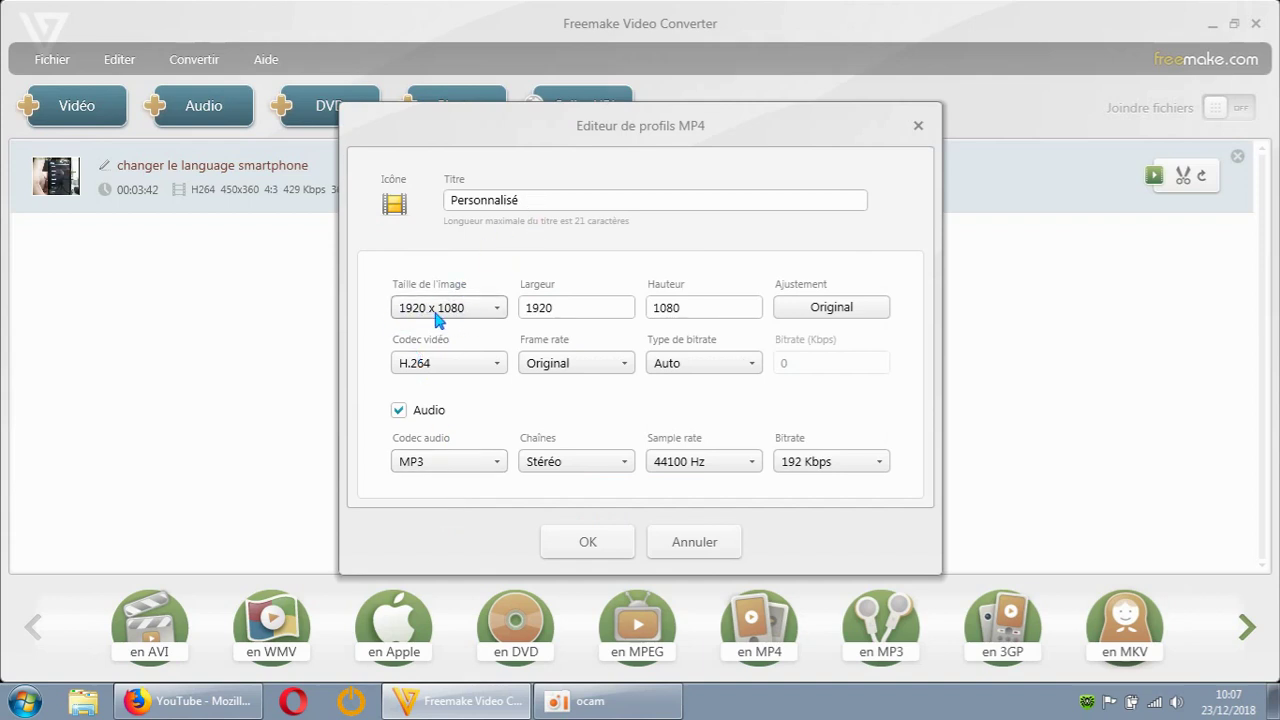
Step: Replace the default MP4 profile title with "1080p/" and choose H.264 as the video codec
{"action": "left_click_drag", "start_coordinate": [525, 203], "coordinate": [430, 208]}
{"action": "type", "text": "1080p"}
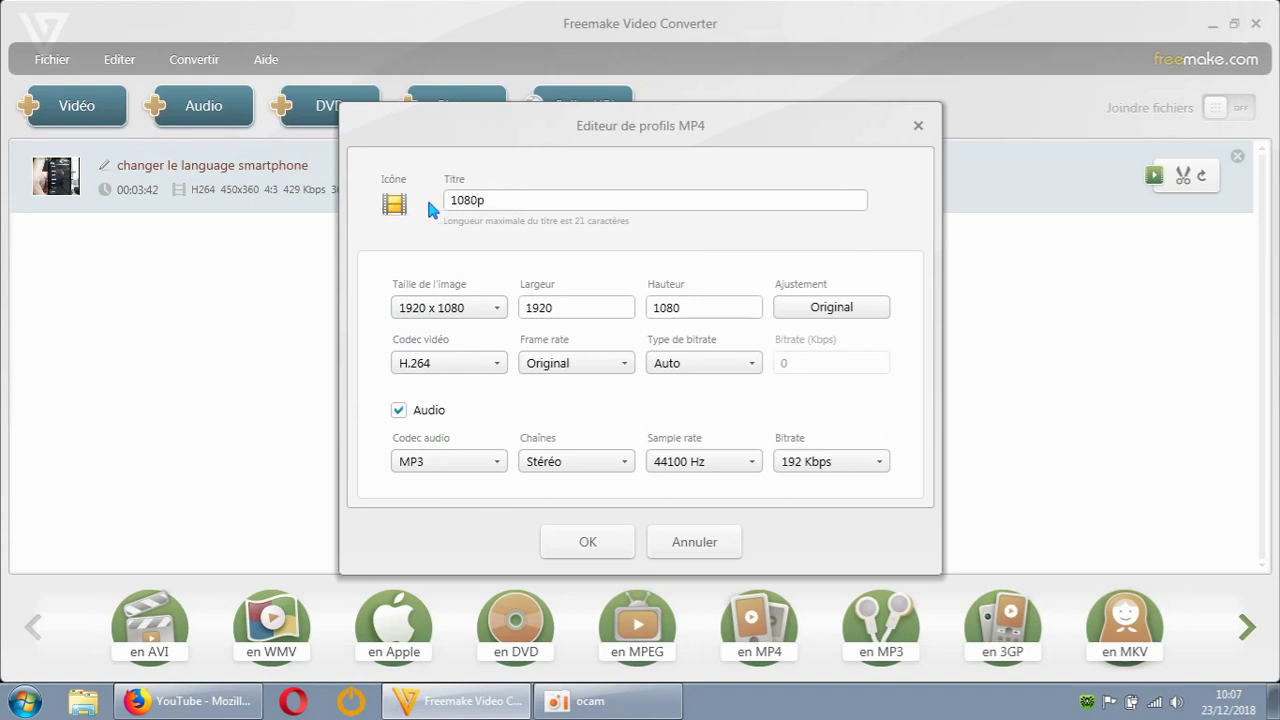
{"action": "type", "text": "/"}
{"action": "left_click", "coordinate": [476, 360]}
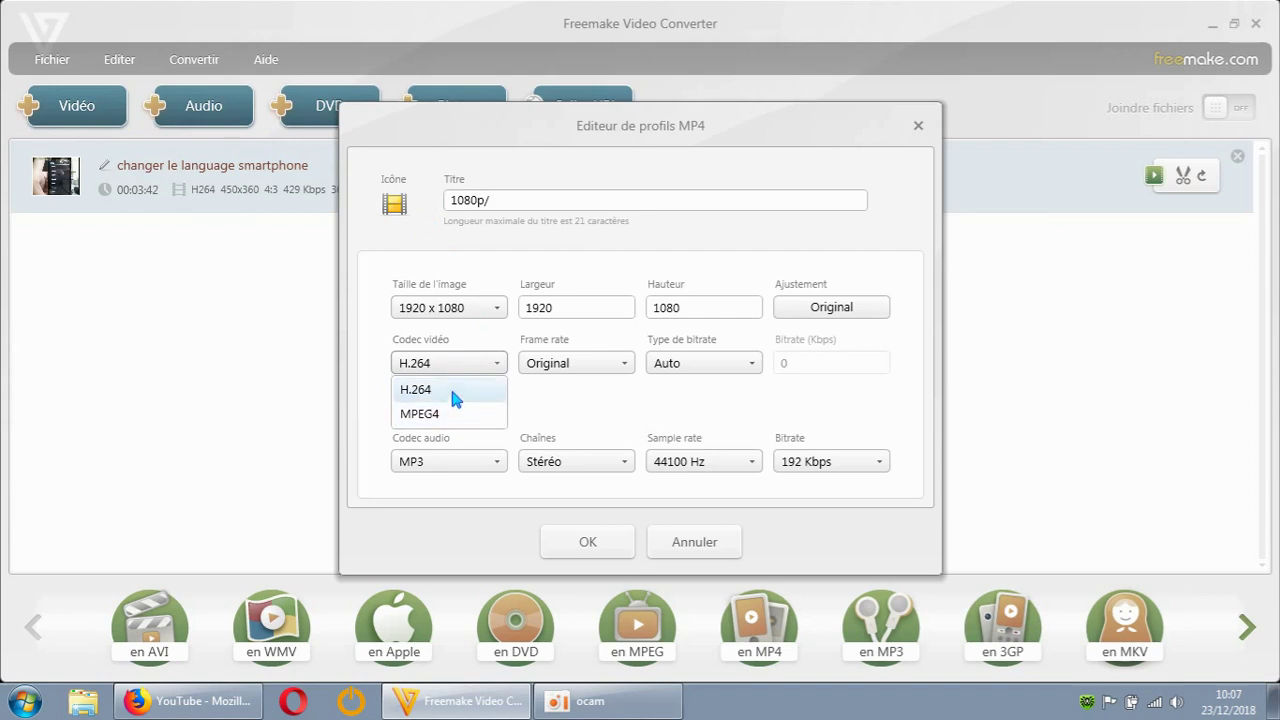
{"action": "left_click", "coordinate": [452, 392]}
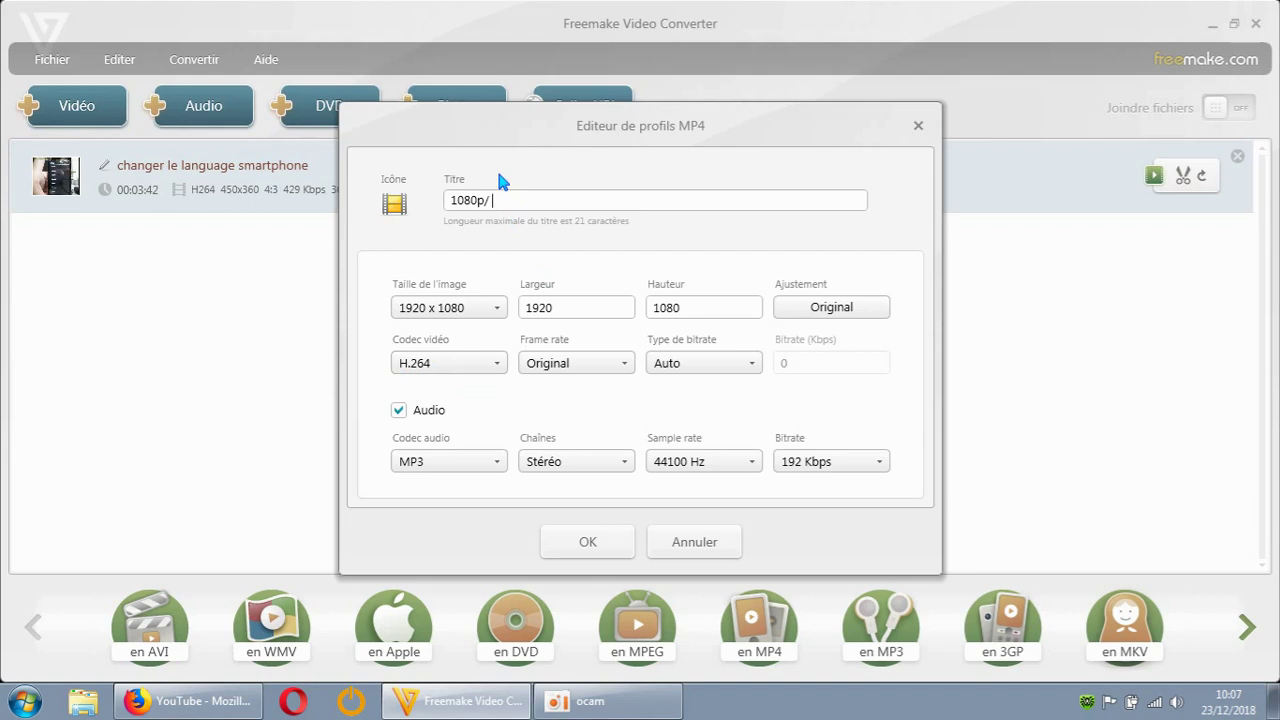
Step: Complete the title as "1080p/ H.264/ mp3 192", save the MP4 profile and leave the output settings
{"action": "type", "text": "G"}
{"action": "type", "text": ".26"}
{"action": "type", "text": "4/"}
{"action": "type", "text": "mp"}
{"action": "type", "text": "3"}
{"action": "type", "text": " 192"}
{"action": "left_click", "coordinate": [597, 541]}
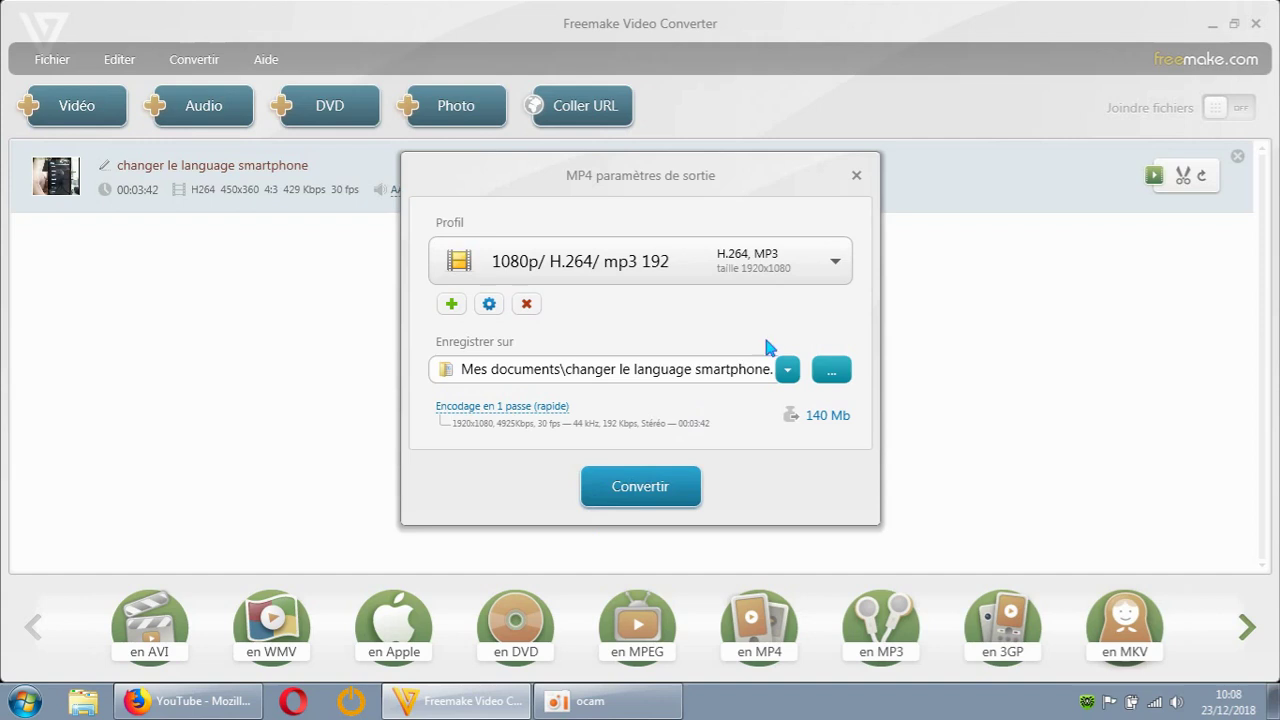
{"action": "left_click", "coordinate": [856, 177]}
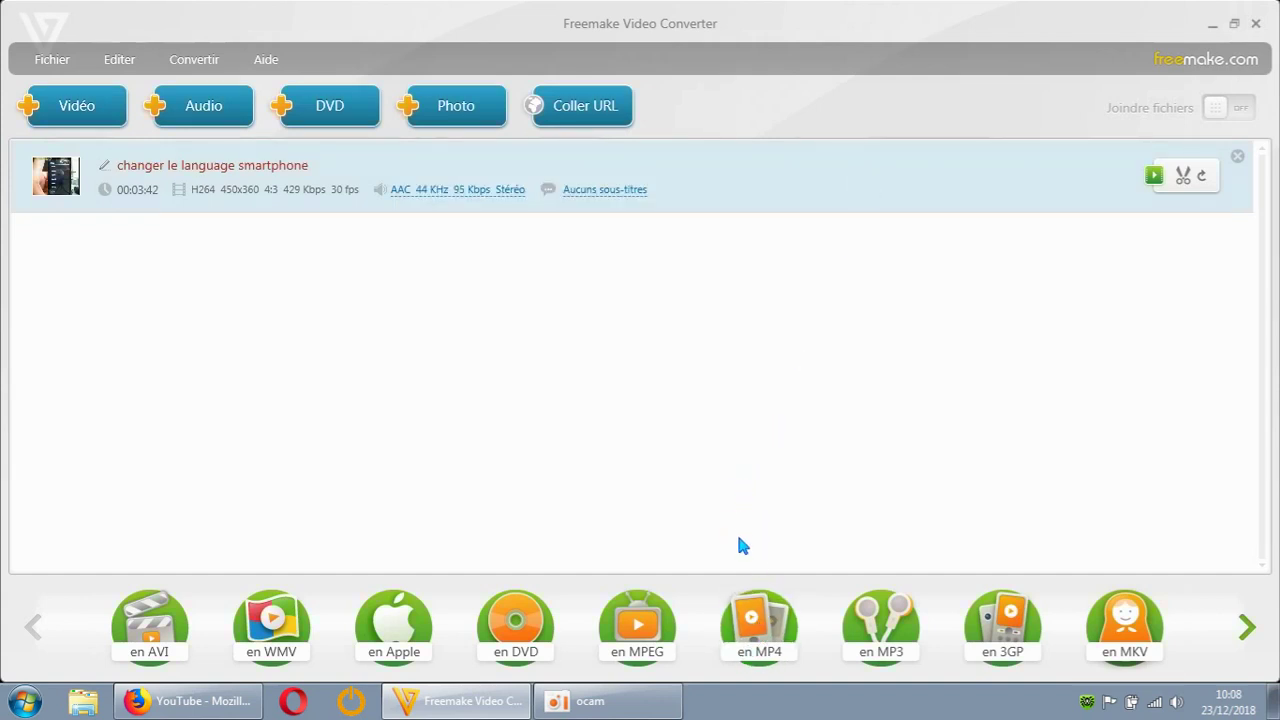
Step: In another custom MP4 profile, begin the title with "1080p/" and set the video codec to MPEG4
{"action": "left_click", "coordinate": [758, 640]}
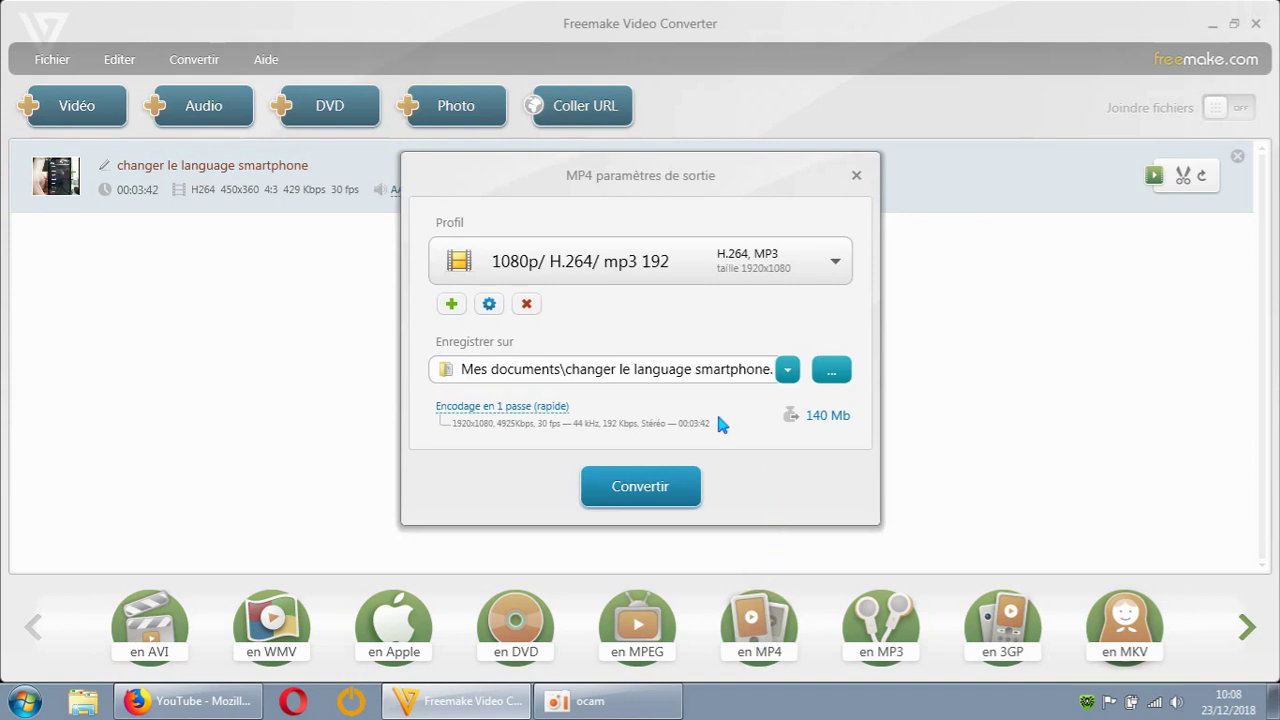
{"action": "left_click", "coordinate": [451, 304]}
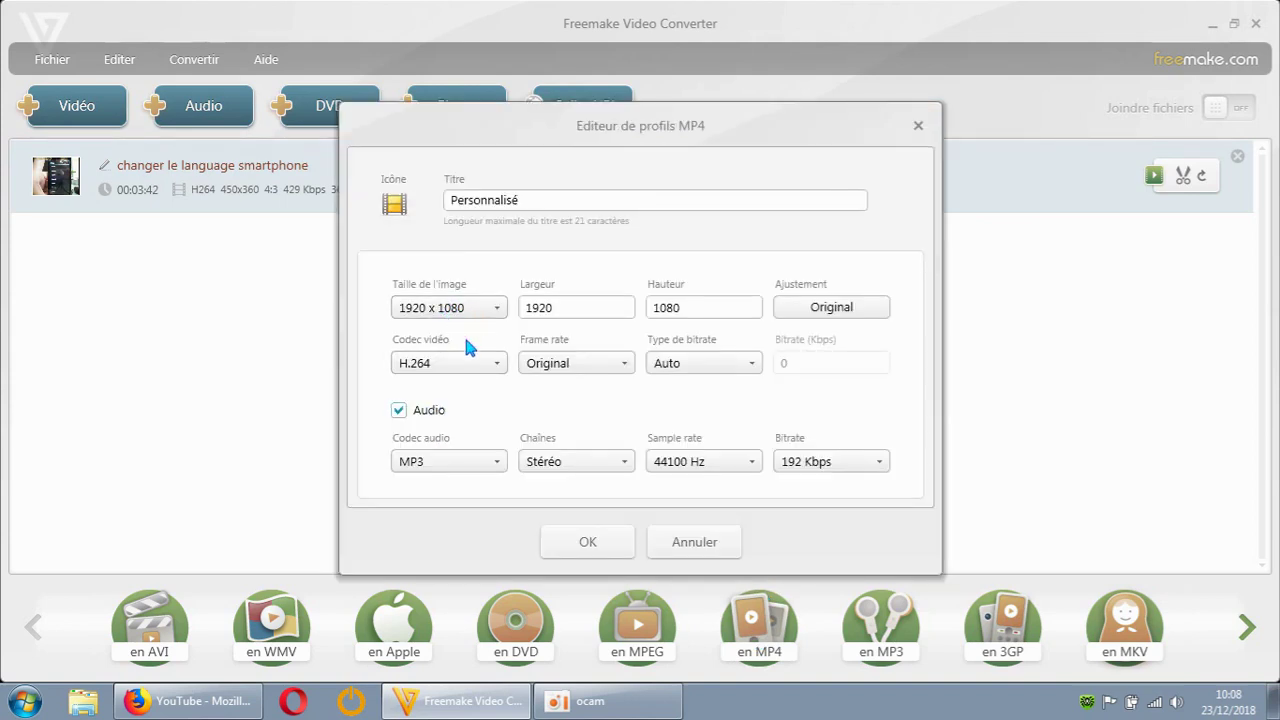
{"action": "left_click_drag", "start_coordinate": [537, 199], "coordinate": [410, 208]}
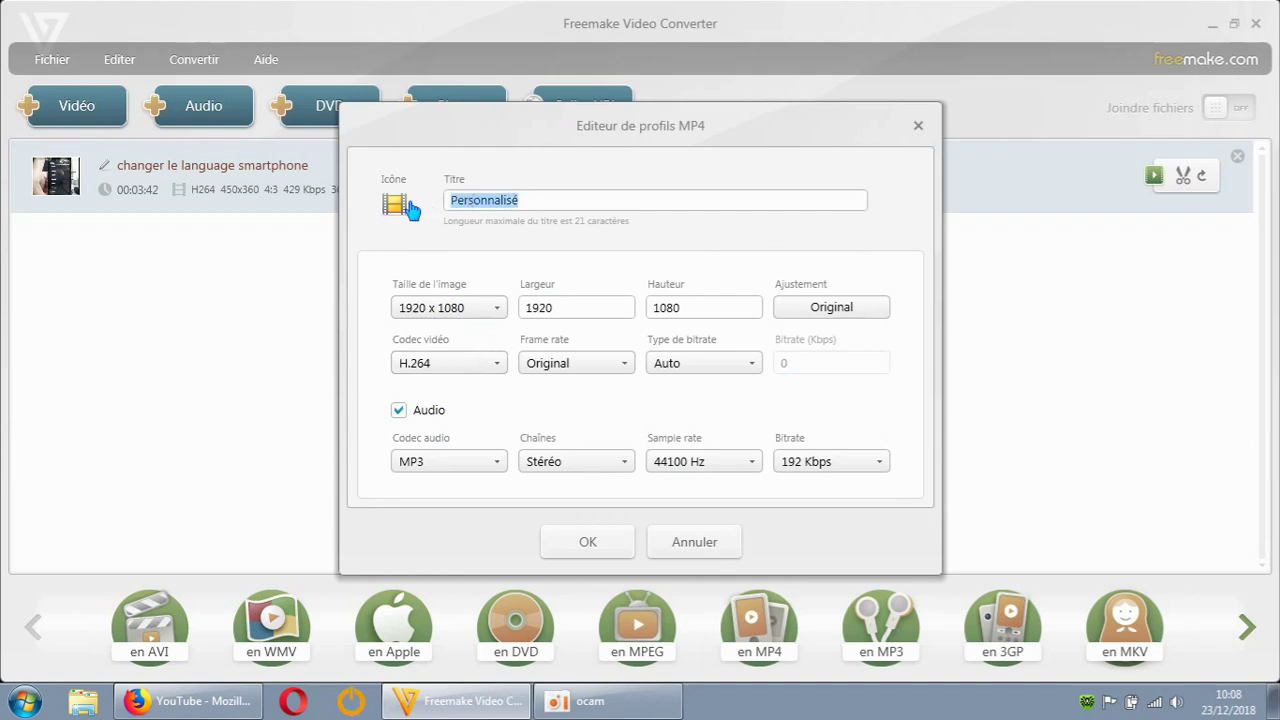
{"action": "type", "text": "108"}
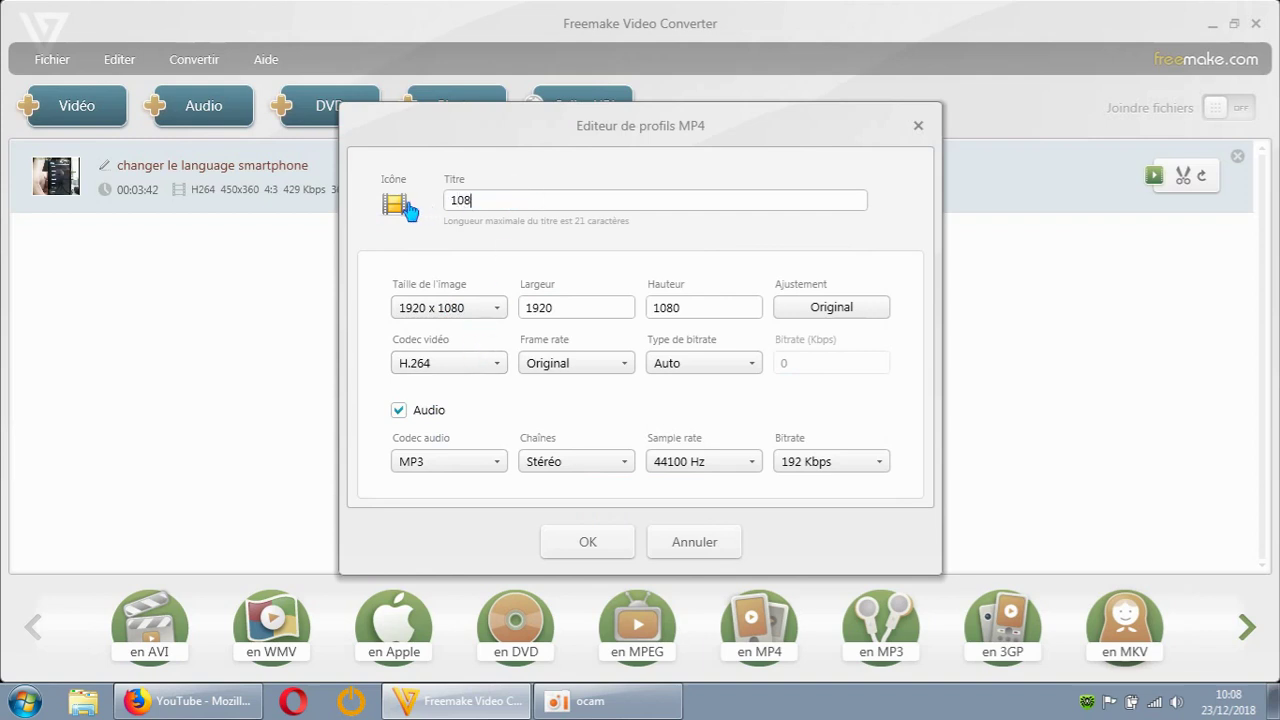
{"action": "type", "text": "0p/"}
{"action": "left_click", "coordinate": [470, 362]}
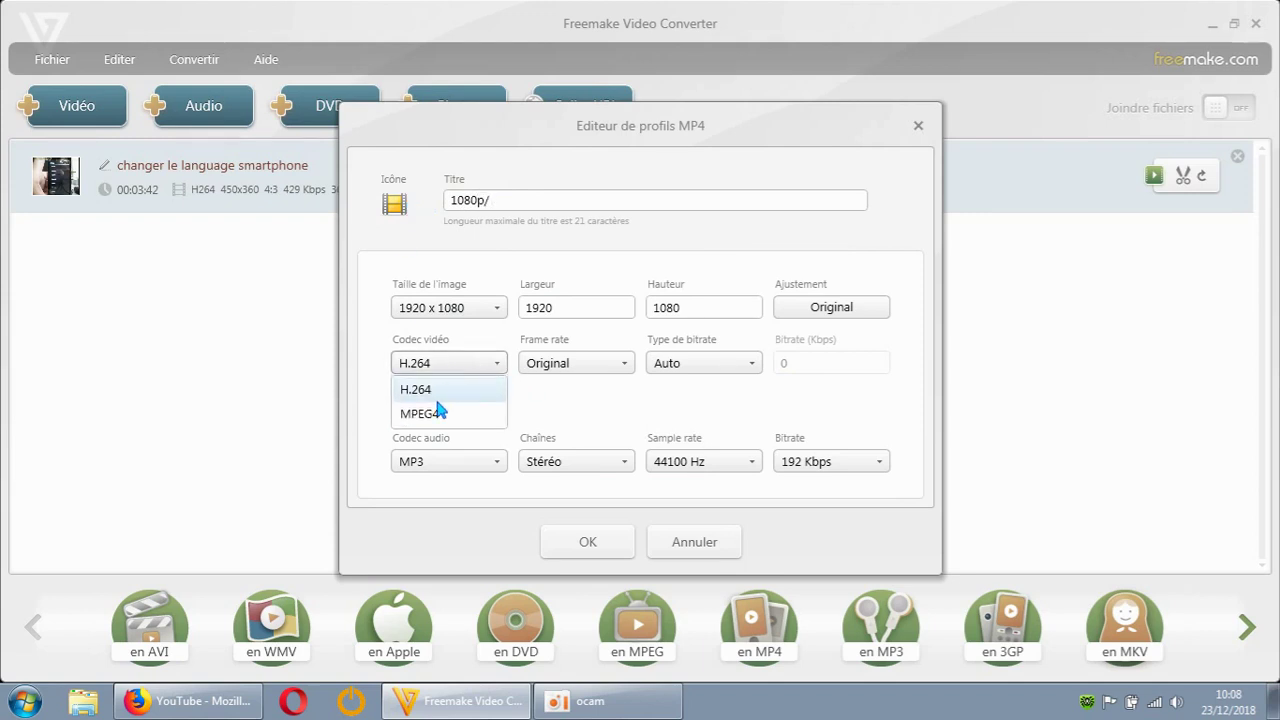
{"action": "left_click", "coordinate": [436, 413]}
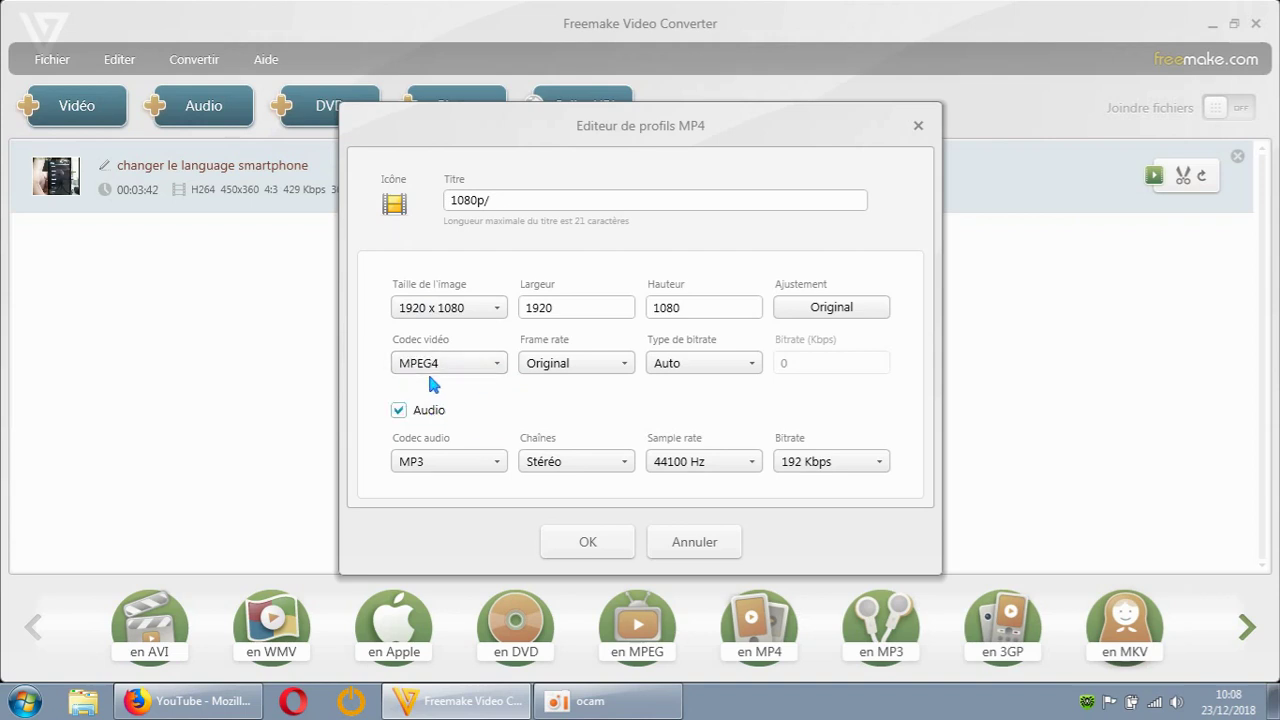
Step: Complete the title as "1080p/ MPEG4/ mp3 192", save this second MP4 profile and leave the output settings
{"action": "left_click", "coordinate": [588, 201]}
{"action": "type", "text": "MPEG4/"}
{"action": "type", "text": "mp"}
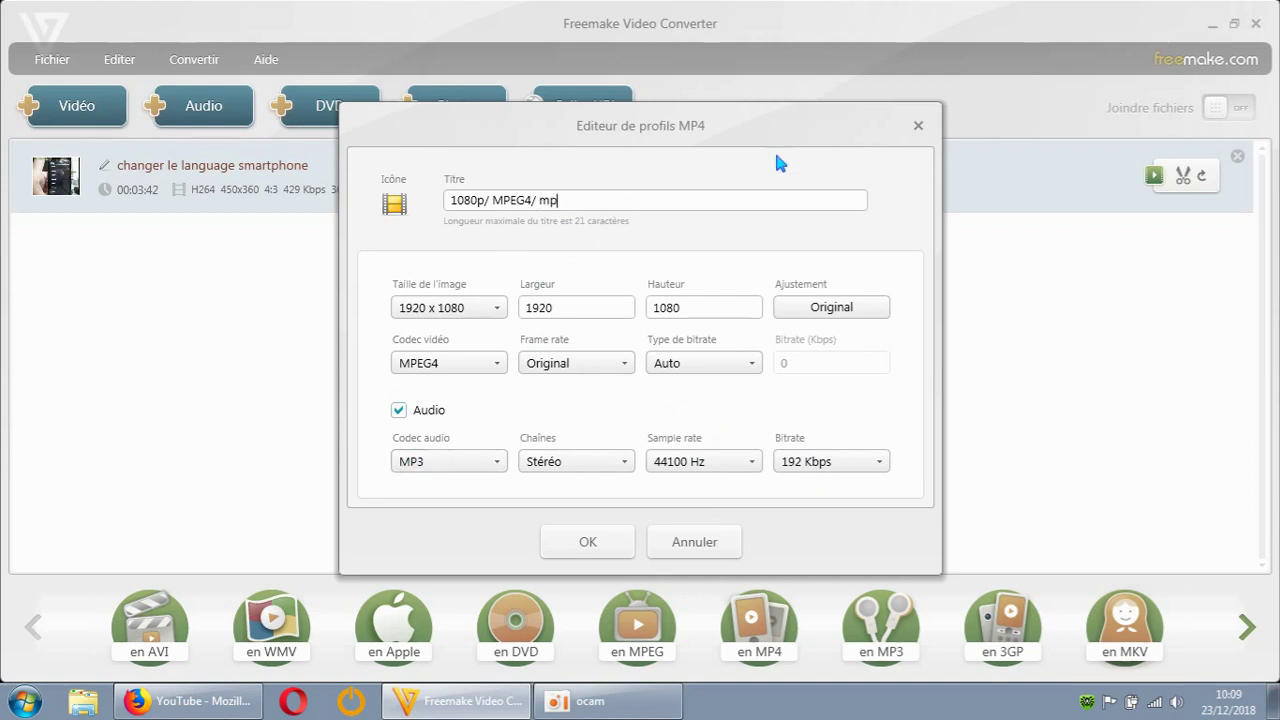
{"action": "type", "text": "3 192"}
{"action": "left_click", "coordinate": [593, 540]}
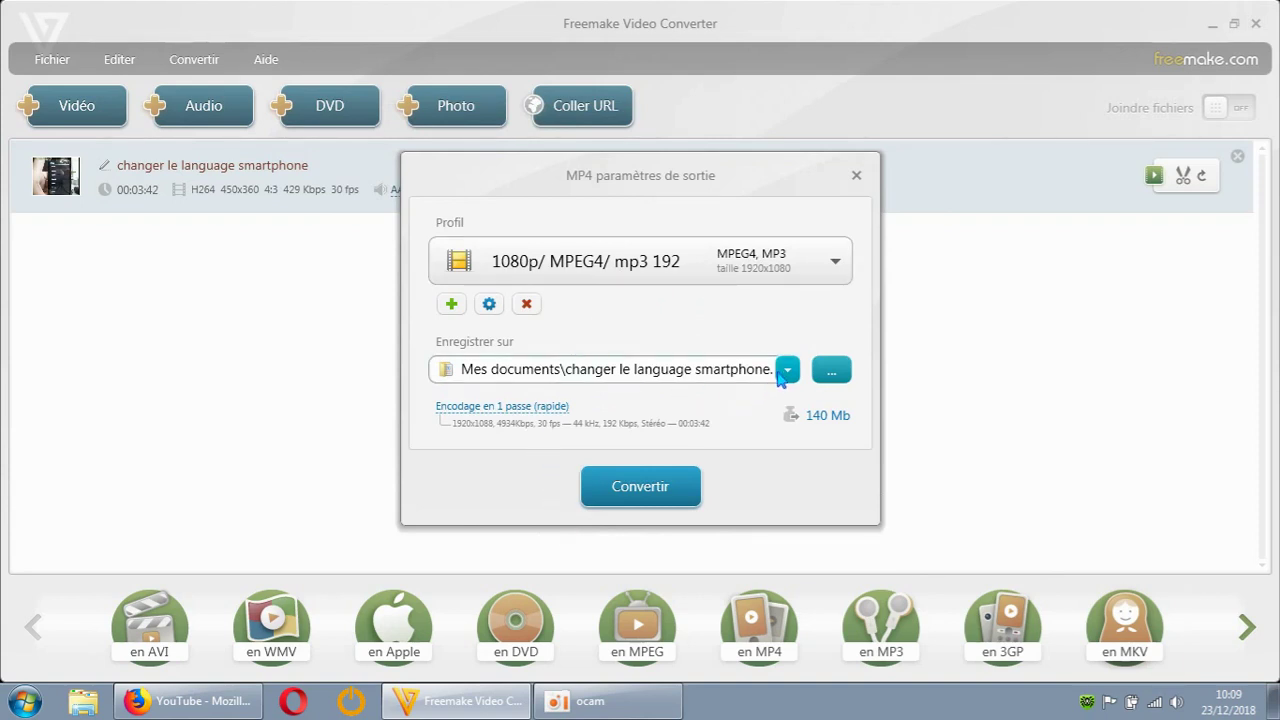
{"action": "left_click", "coordinate": [855, 177]}
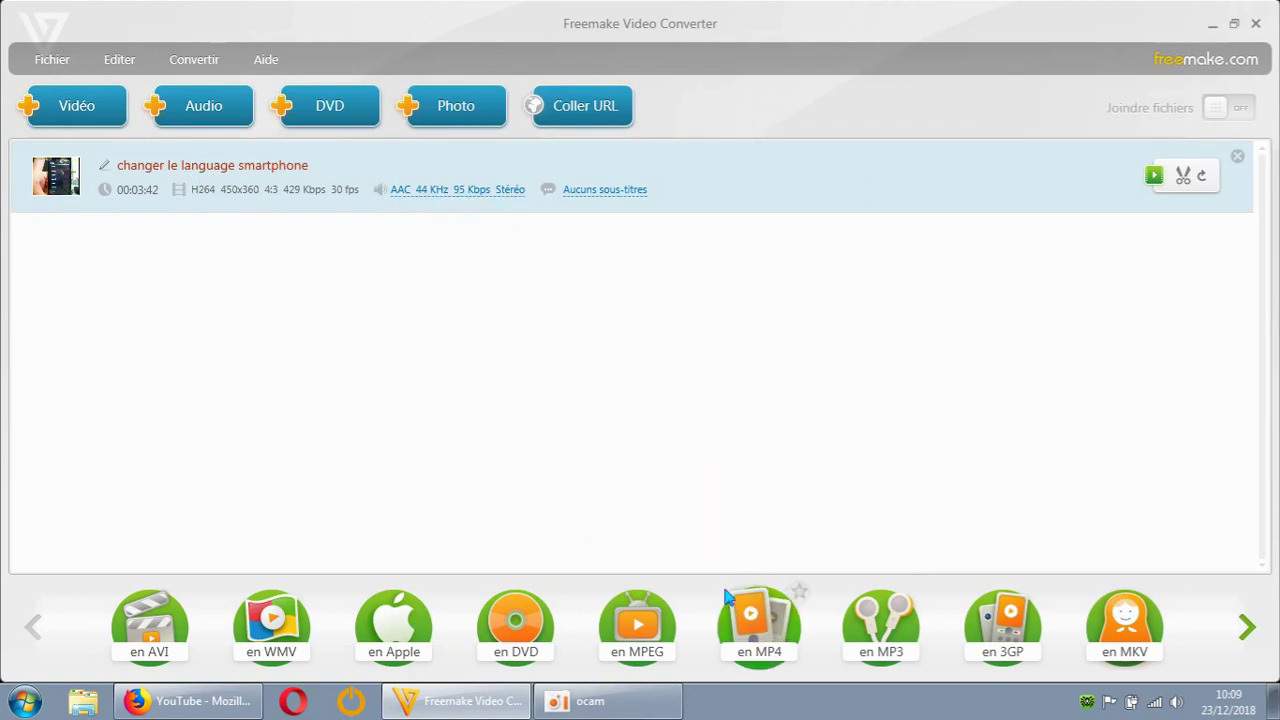
Step: Review the list of available MP4 profiles, including the custom ones, and leave the output settings without converting
{"action": "left_click", "coordinate": [758, 628]}
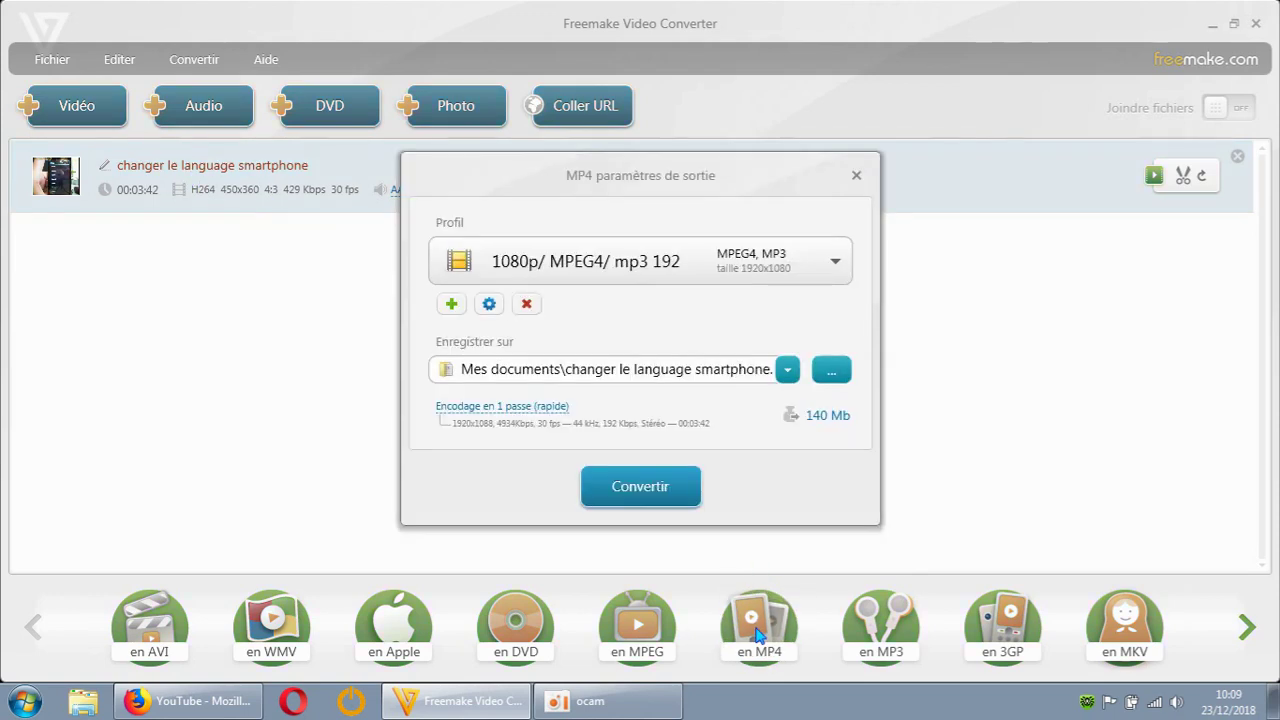
{"action": "left_click", "coordinate": [793, 273]}
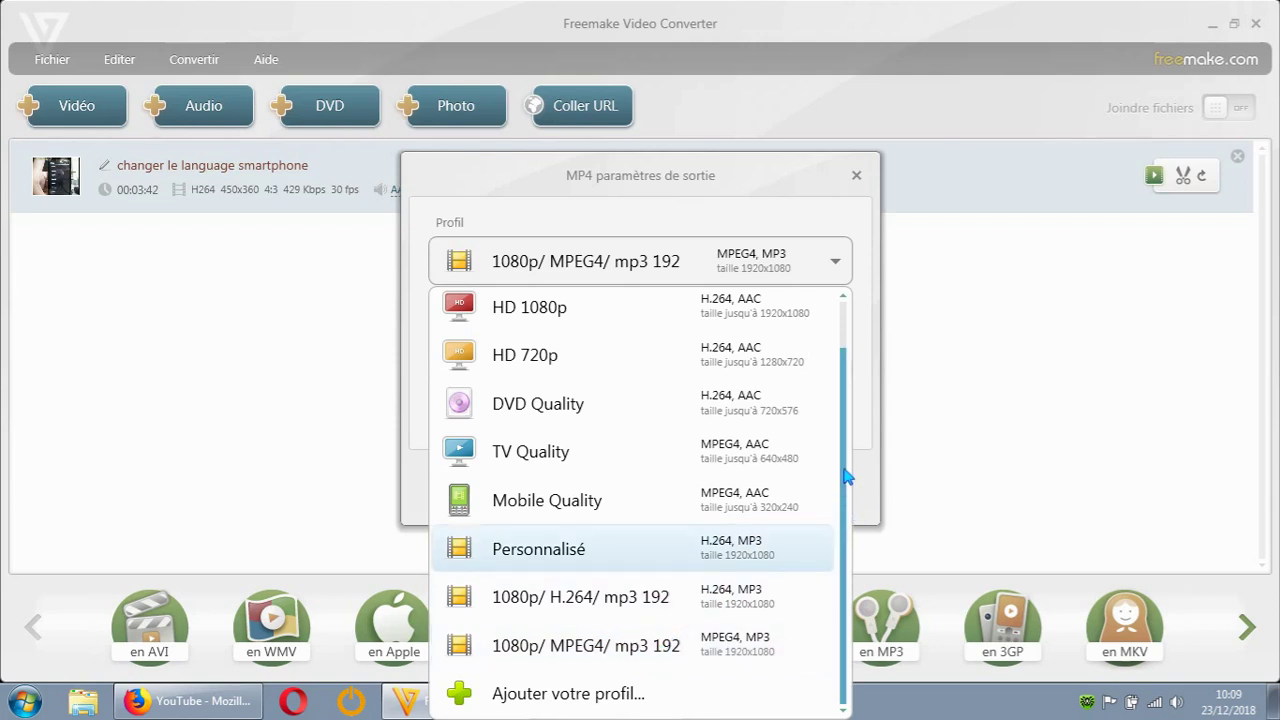
{"action": "left_click_drag", "start_coordinate": [845, 470], "coordinate": [845, 403]}
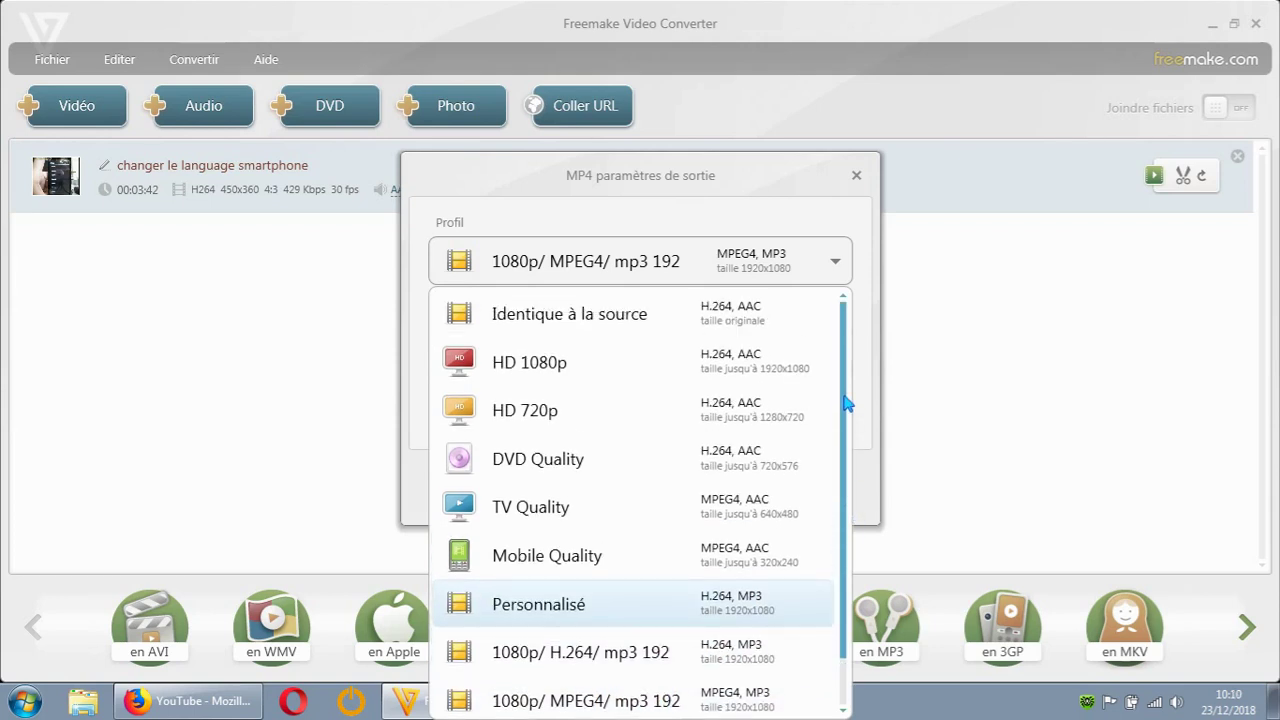
{"action": "scroll", "coordinate": [845, 410], "scroll_direction": "down", "scroll_amount": 1}
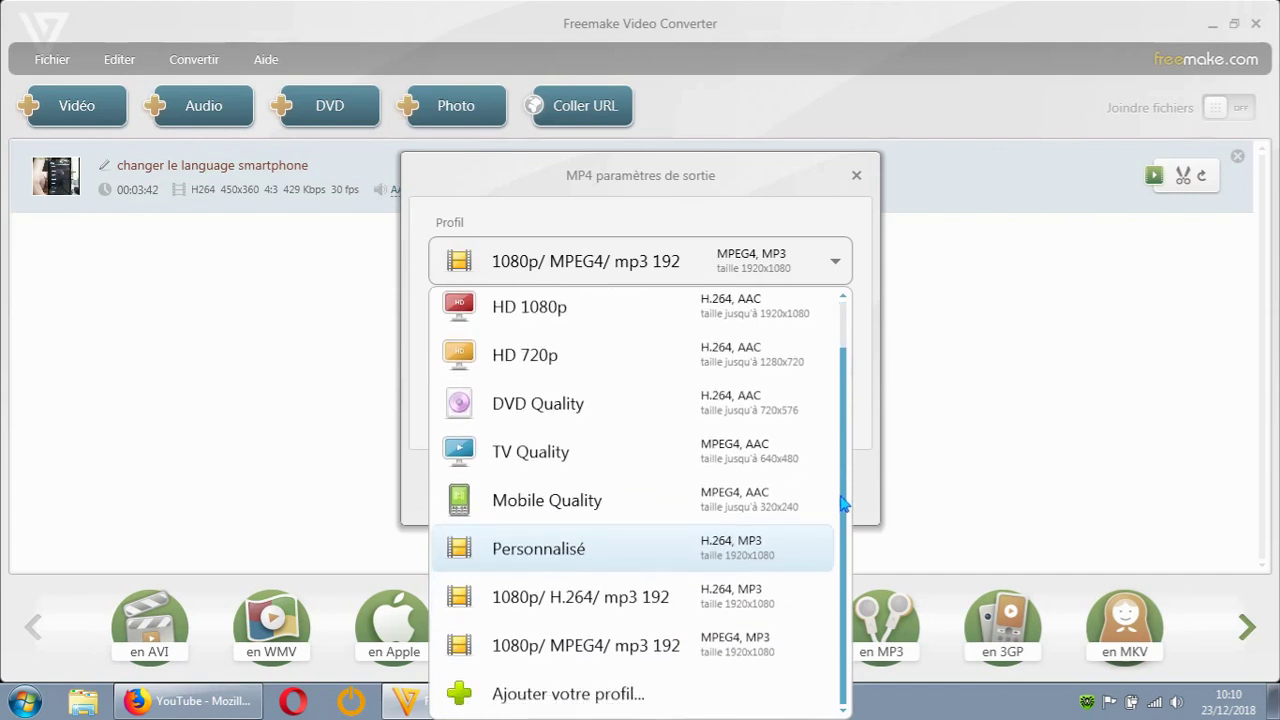
{"action": "left_click", "coordinate": [855, 175]}
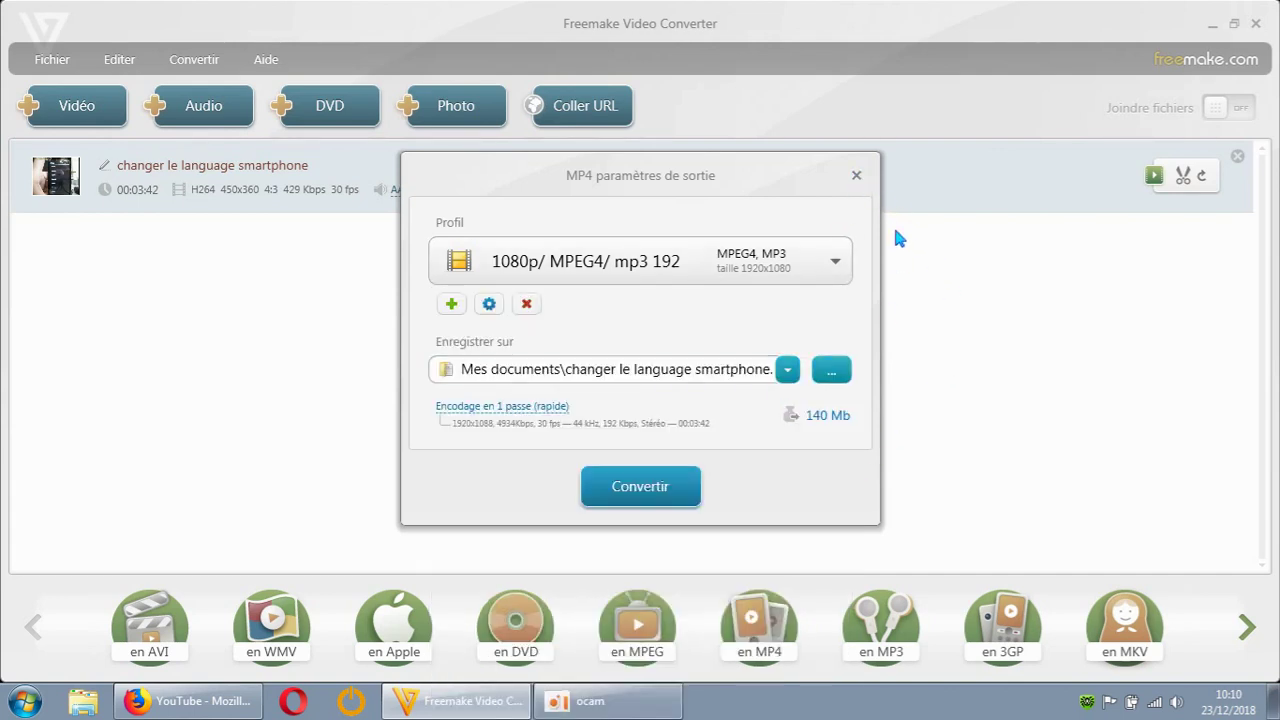
{"action": "left_click", "coordinate": [857, 176]}
Step: Review the list of available AVI profiles for the custom entries, and close the output settings without converting
{"action": "left_click", "coordinate": [148, 621]}
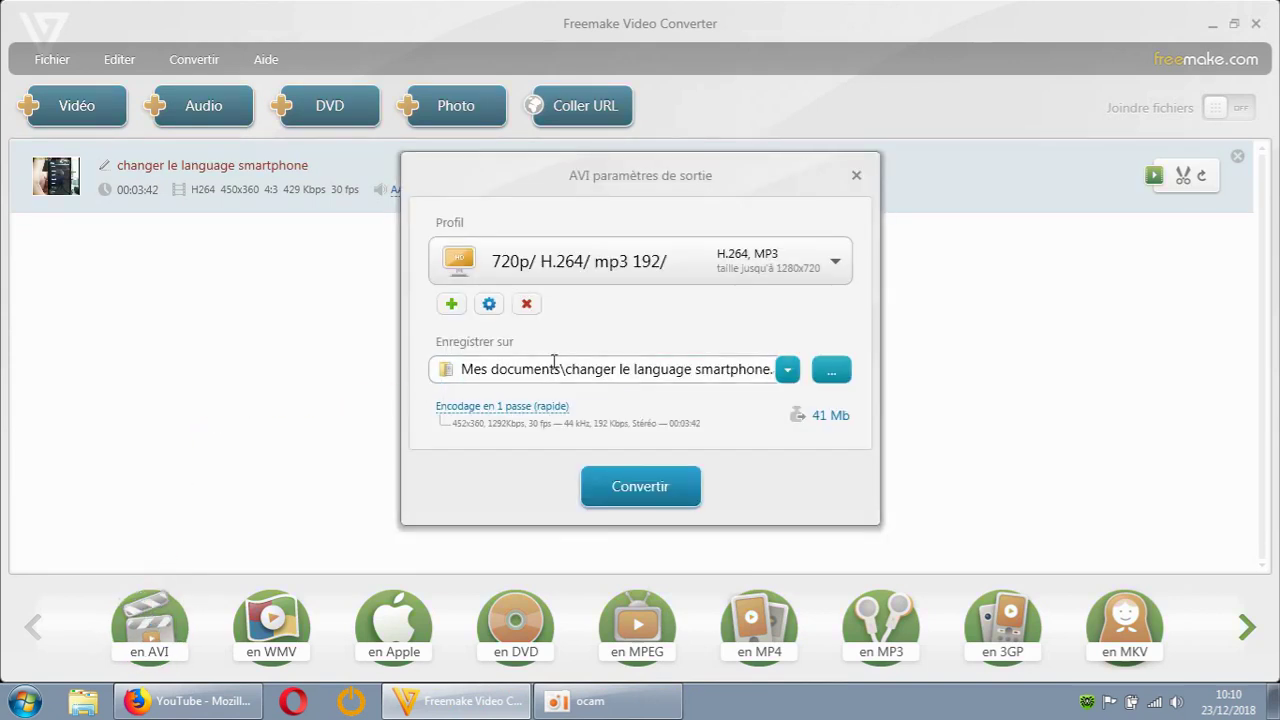
{"action": "left_click", "coordinate": [805, 268]}
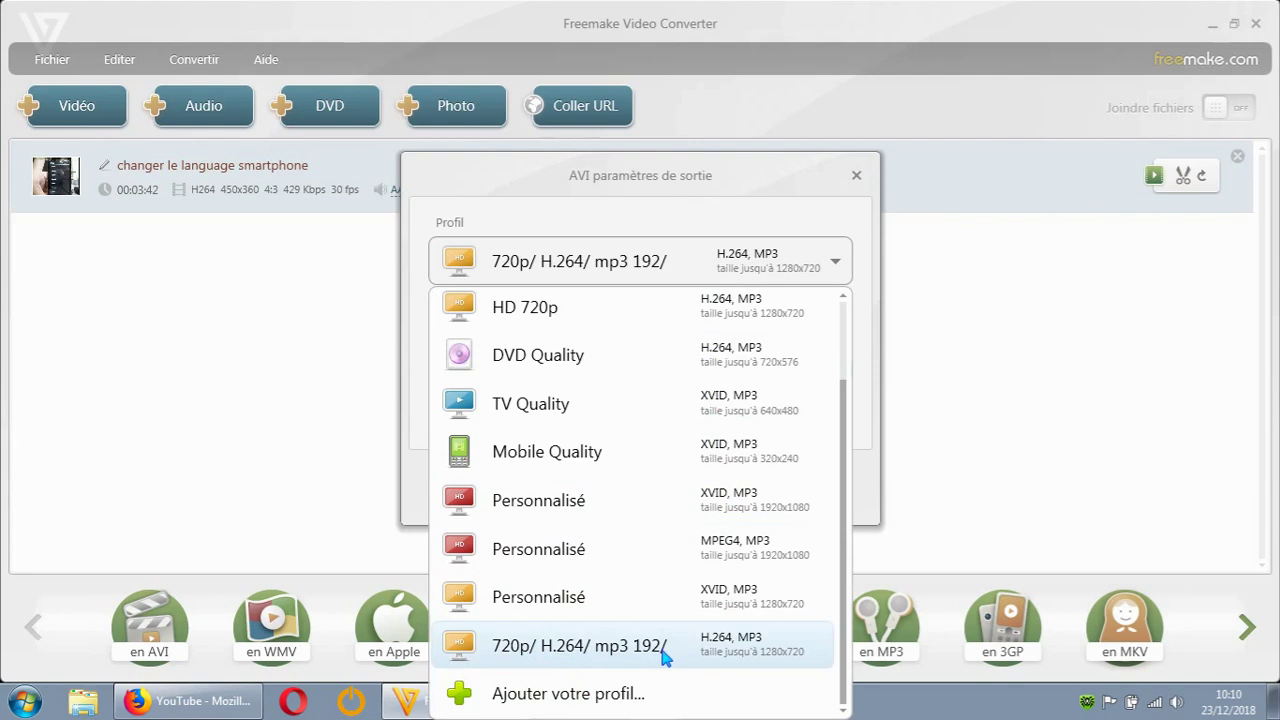
{"action": "left_click", "coordinate": [857, 178]}
{"action": "left_click", "coordinate": [857, 178]}
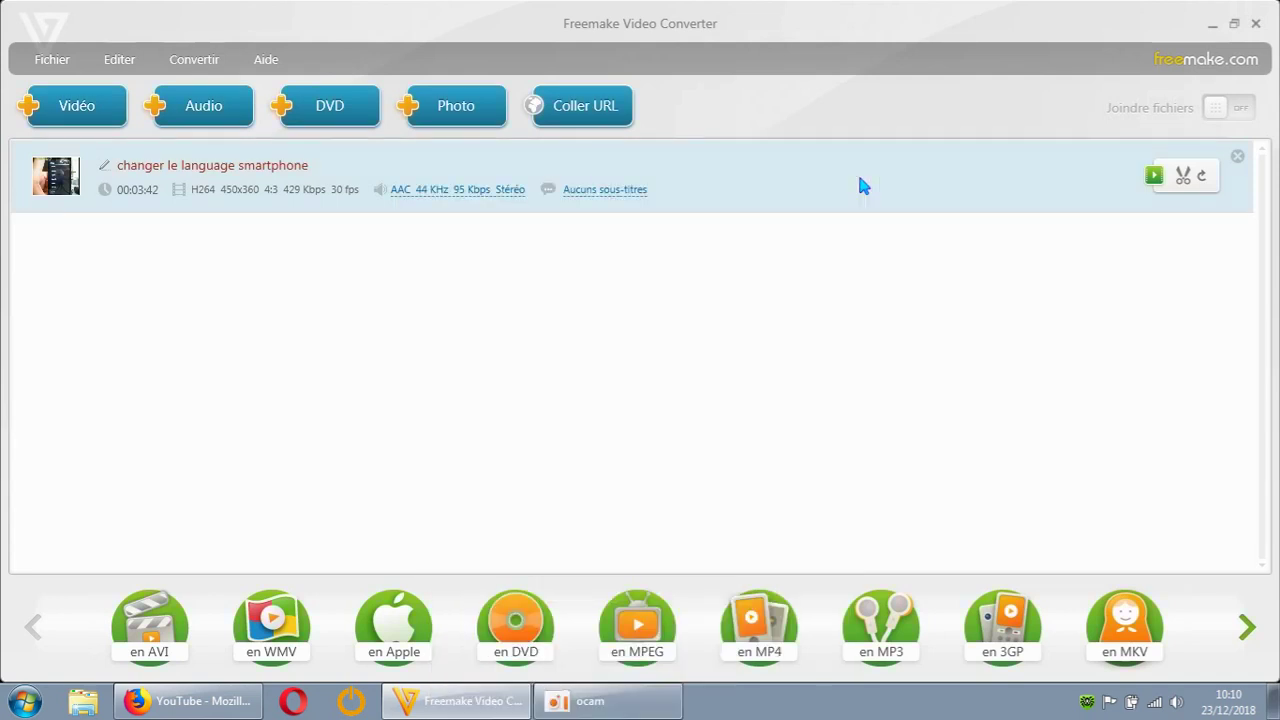